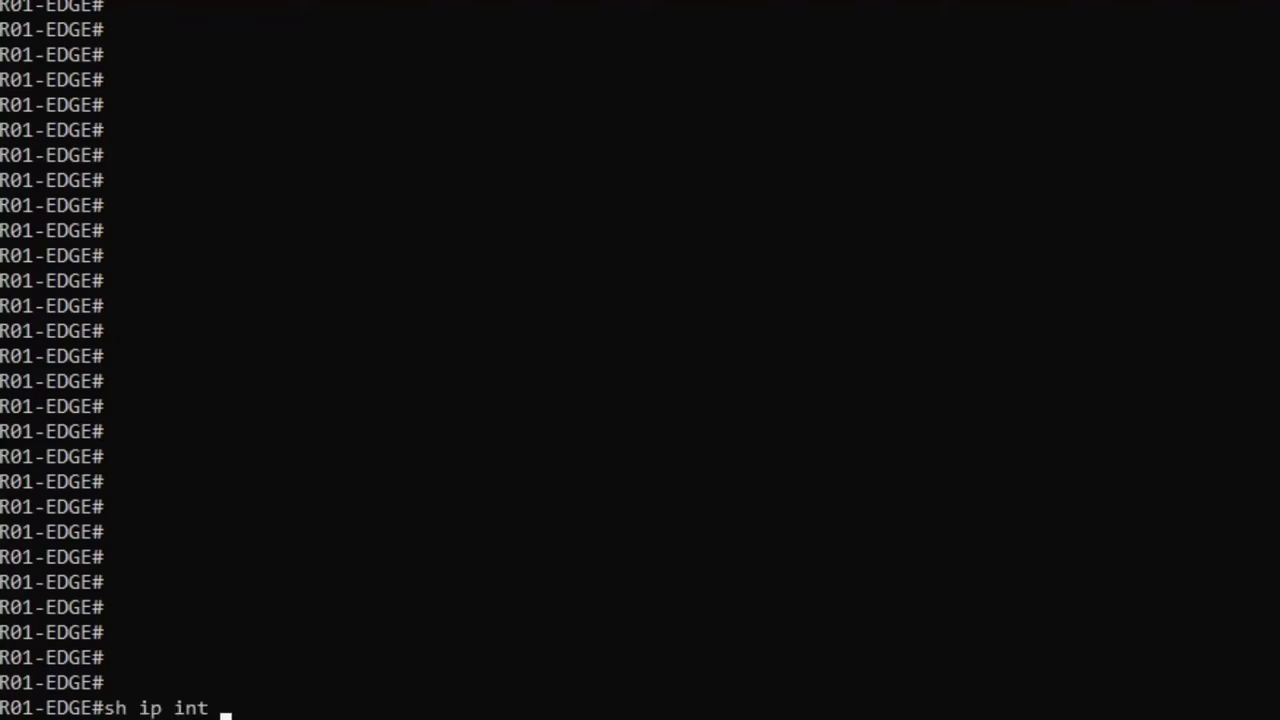
- Run 'sh ip int brief' on R01-EDGE to list its interfaces, IPs and status
{"action": "type", "text": "brief"}
{"action": "key", "text": "Return"}
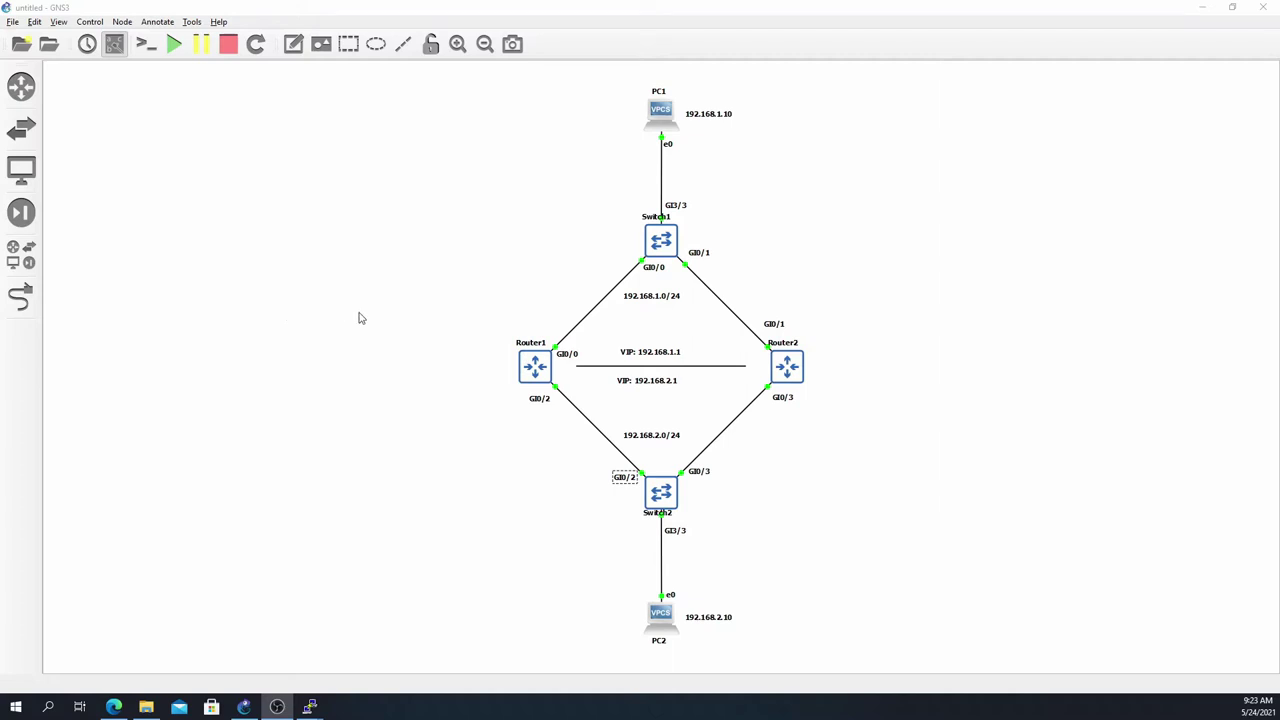
{"action": "left_click", "coordinate": [515, 377]}
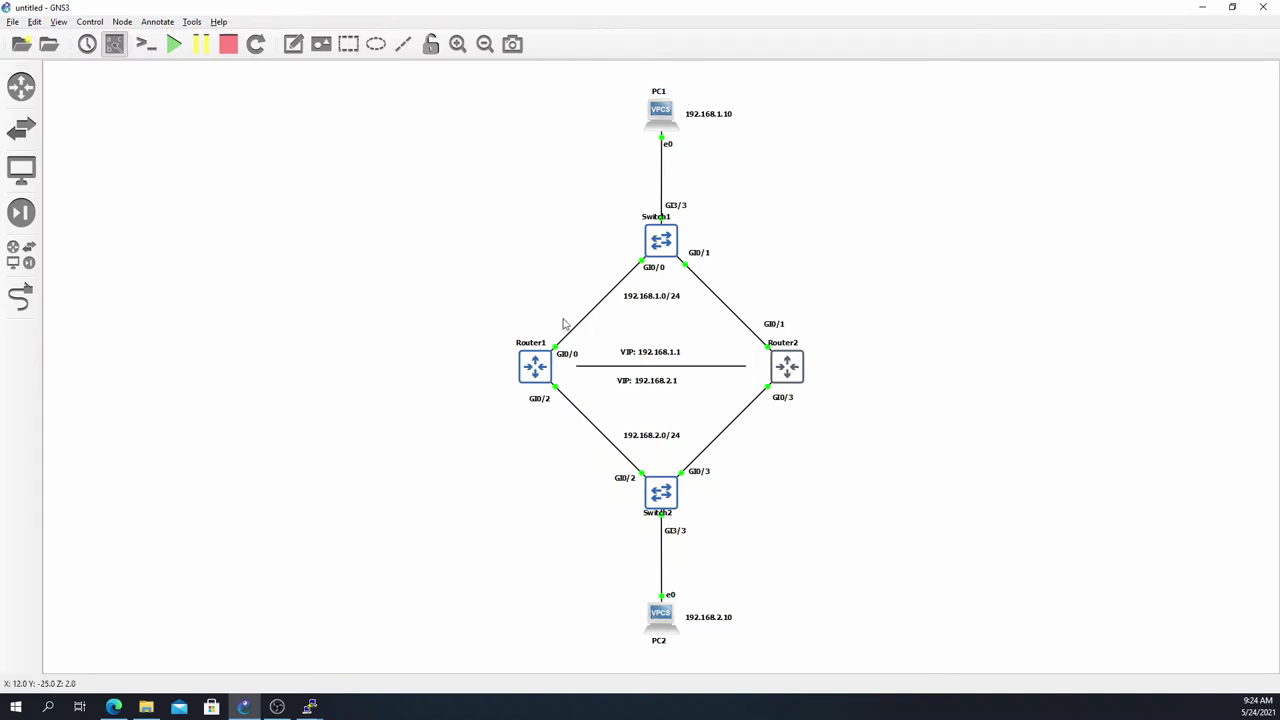
{"action": "left_click", "coordinate": [638, 300]}
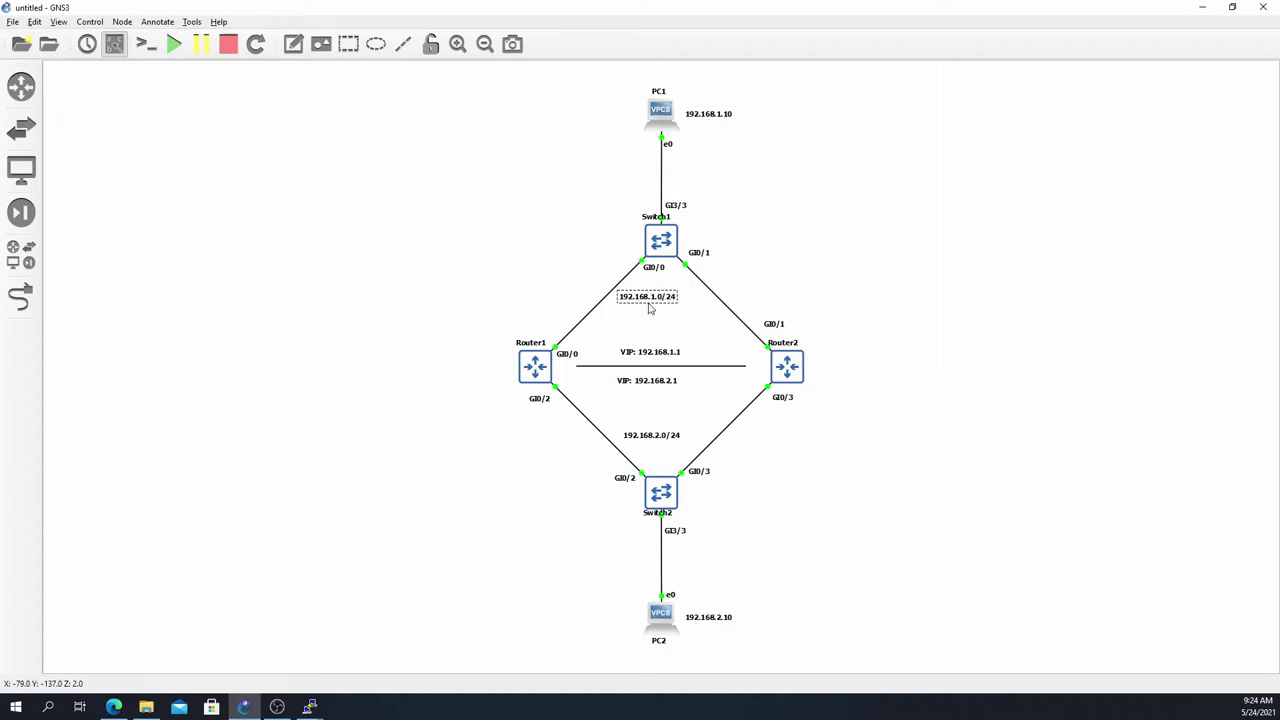
{"action": "left_click", "coordinate": [650, 433]}
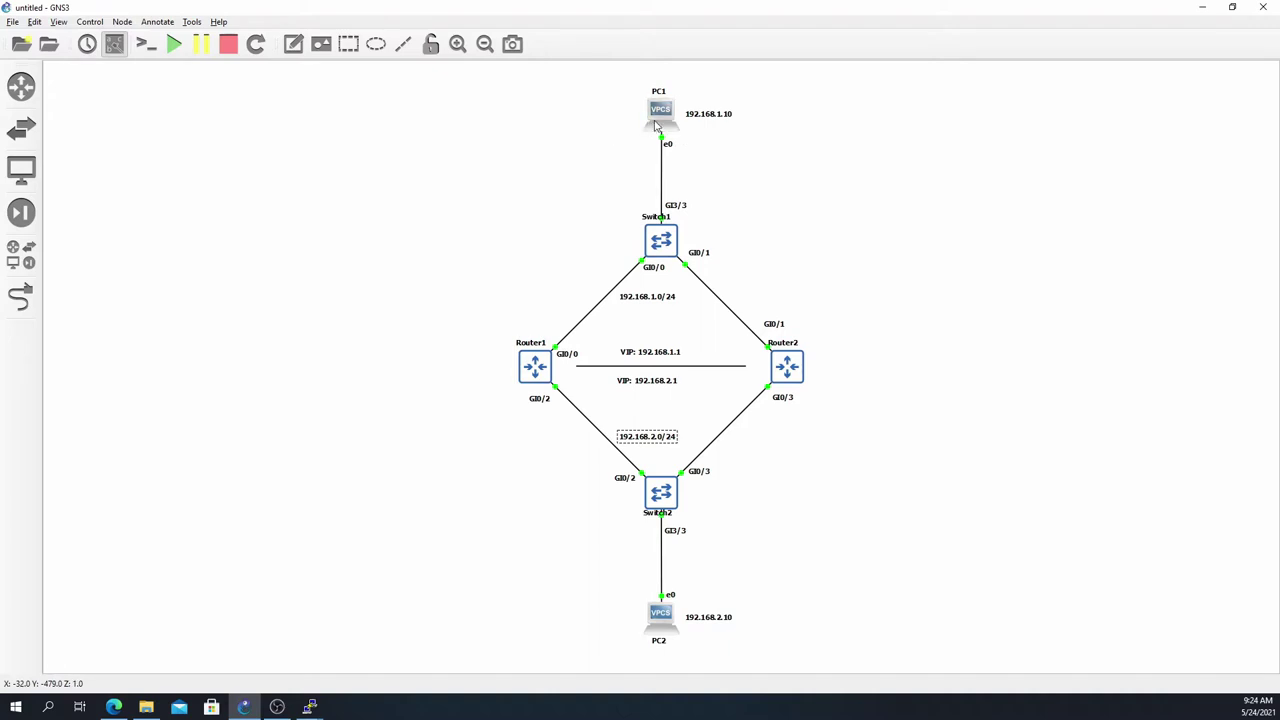
{"action": "mouse_move", "coordinate": [662, 121]}
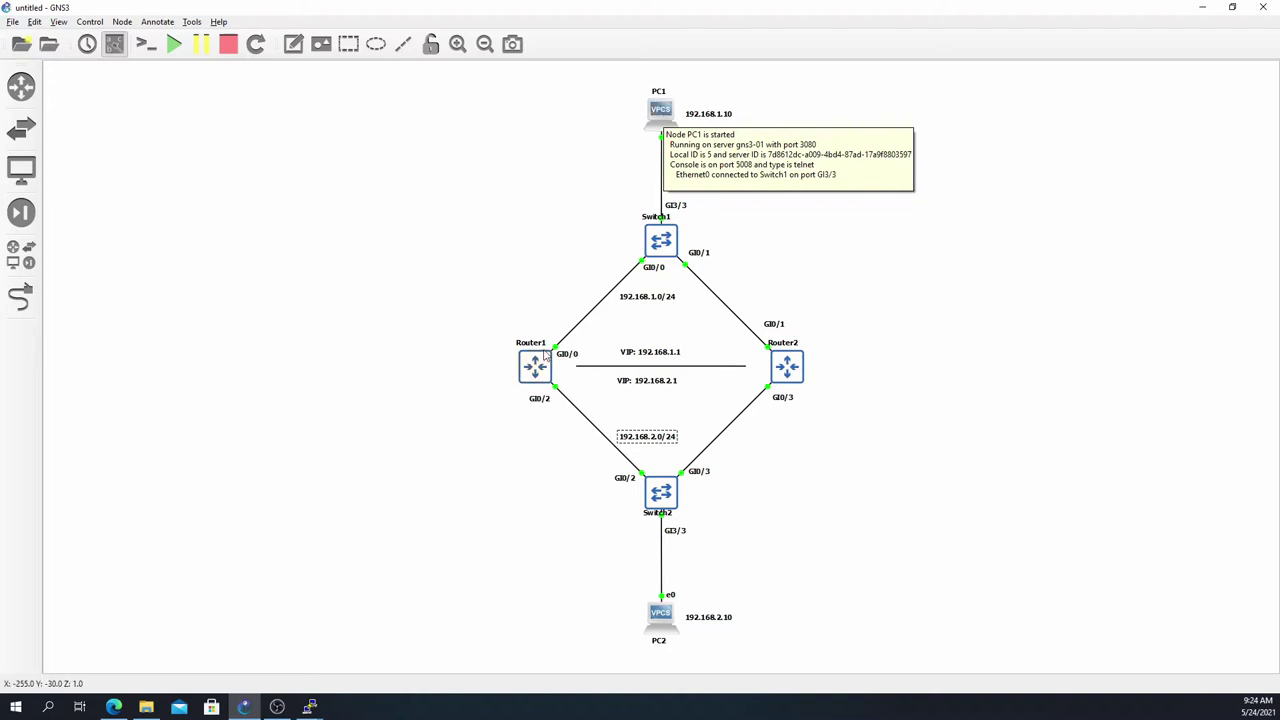
{"action": "left_click", "coordinate": [636, 120]}
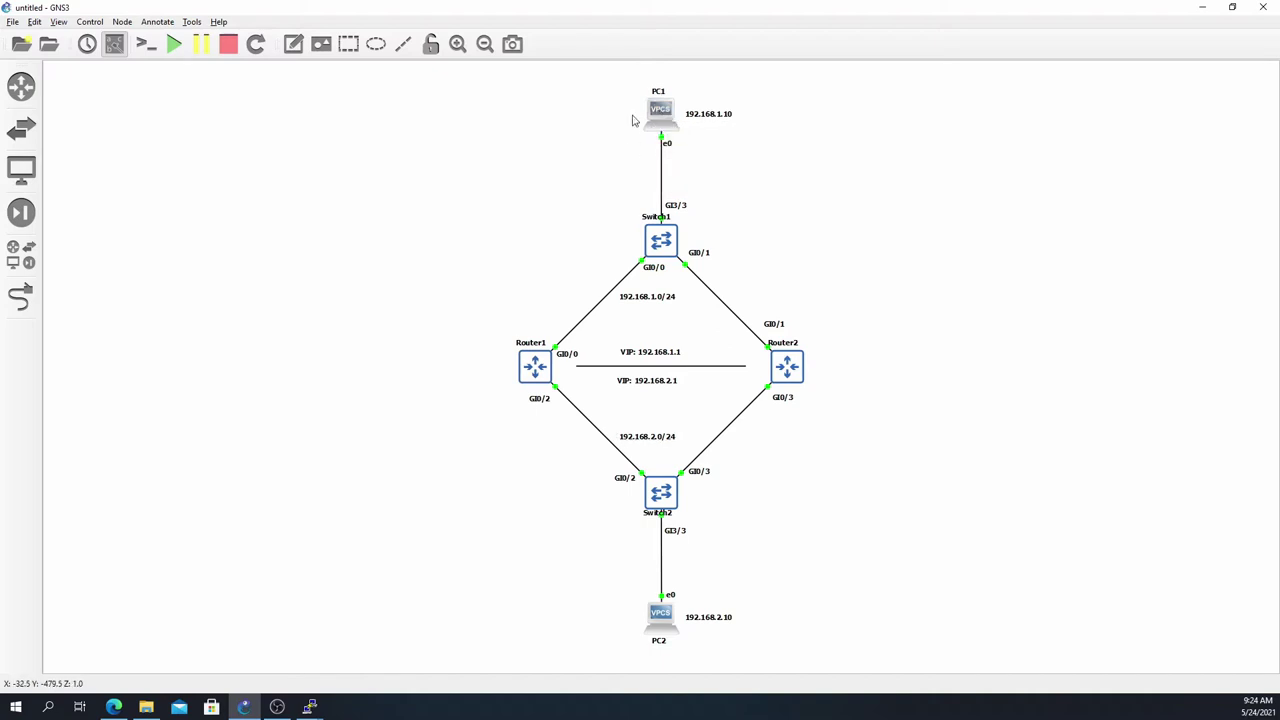
{"action": "left_click", "coordinate": [658, 357]}
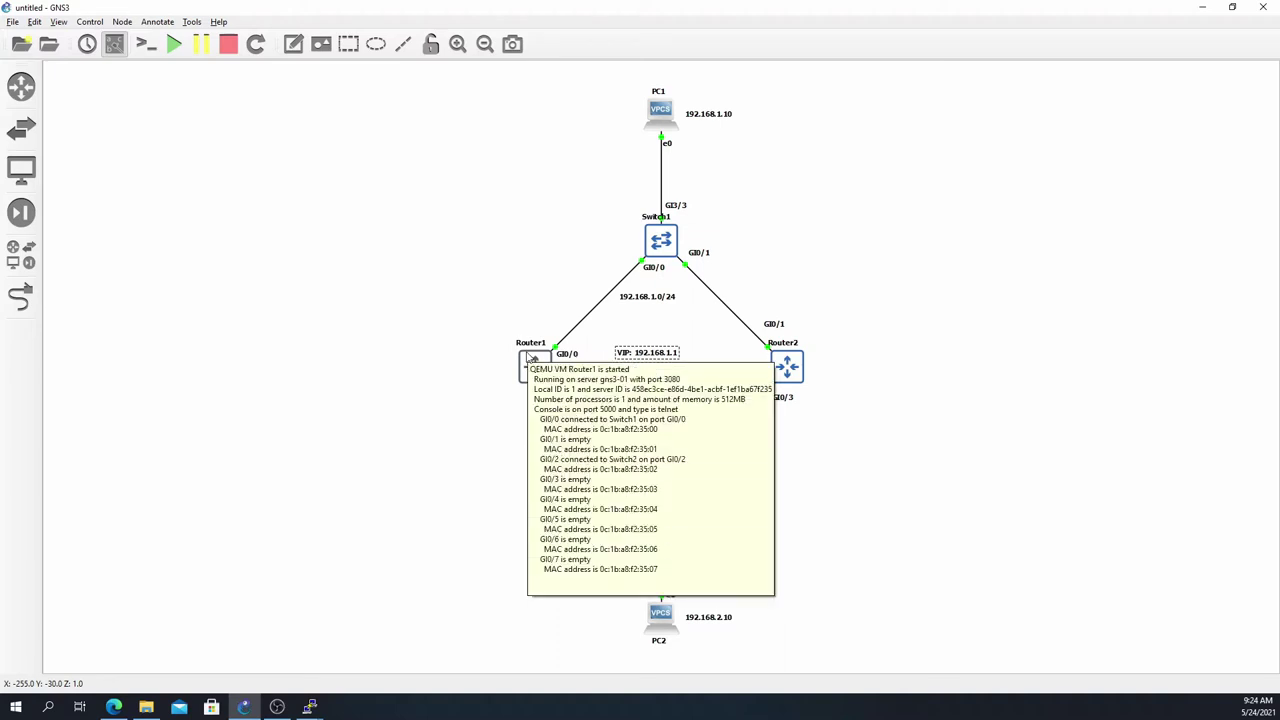
{"action": "left_click", "coordinate": [641, 590]}
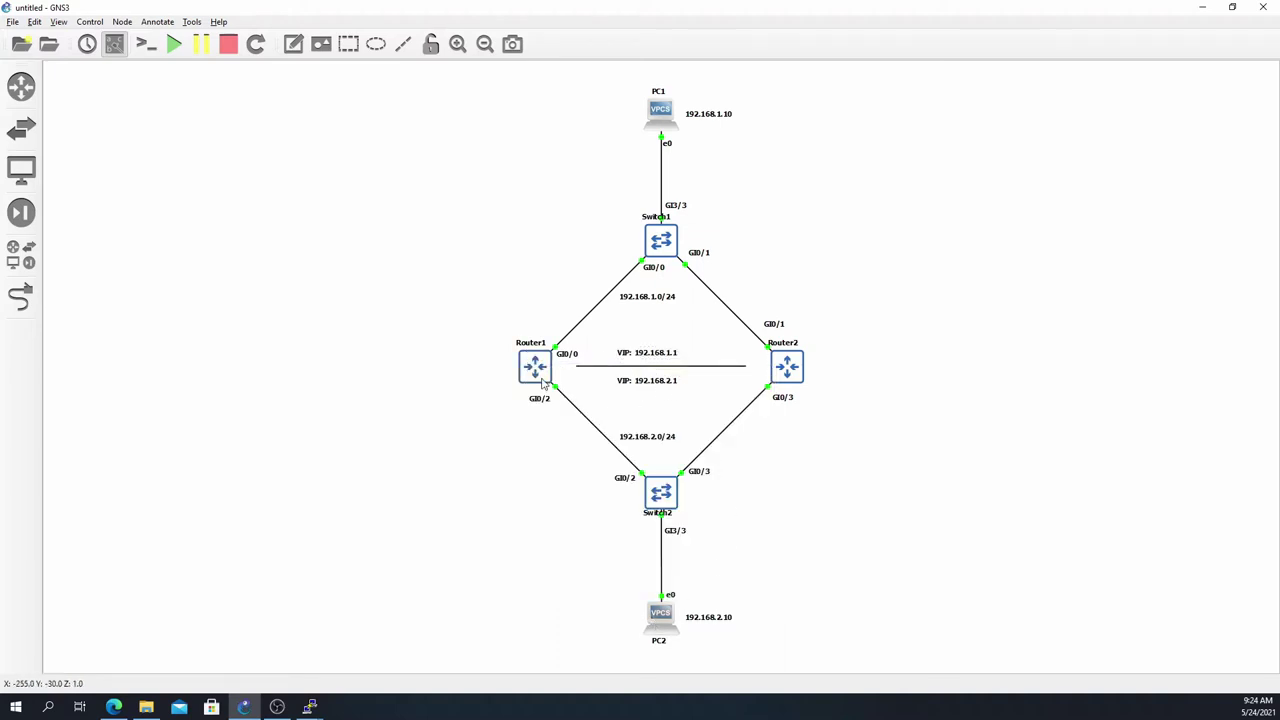
- In the PC2 console, rerun the ping to PC1 at 192.168.1.10 and get all five replies
{"action": "mouse_move", "coordinate": [541, 383]}
{"action": "left_click", "coordinate": [309, 709]}
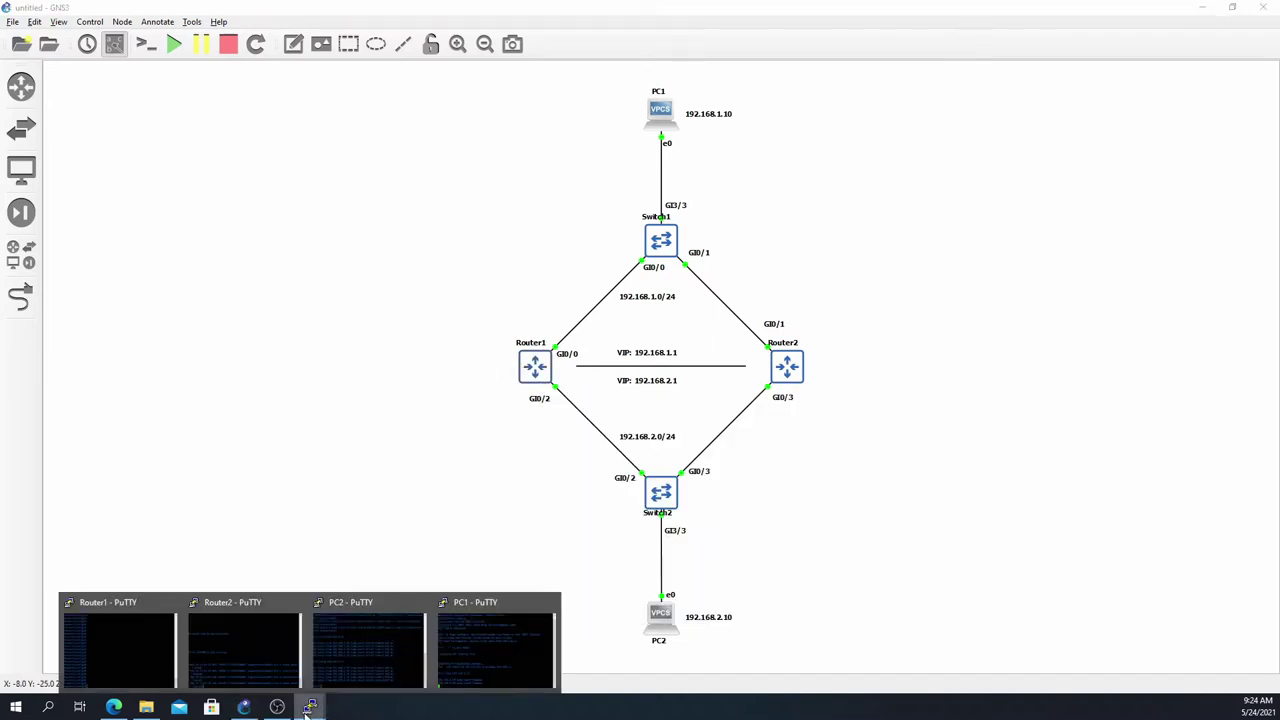
{"action": "left_click", "coordinate": [351, 671]}
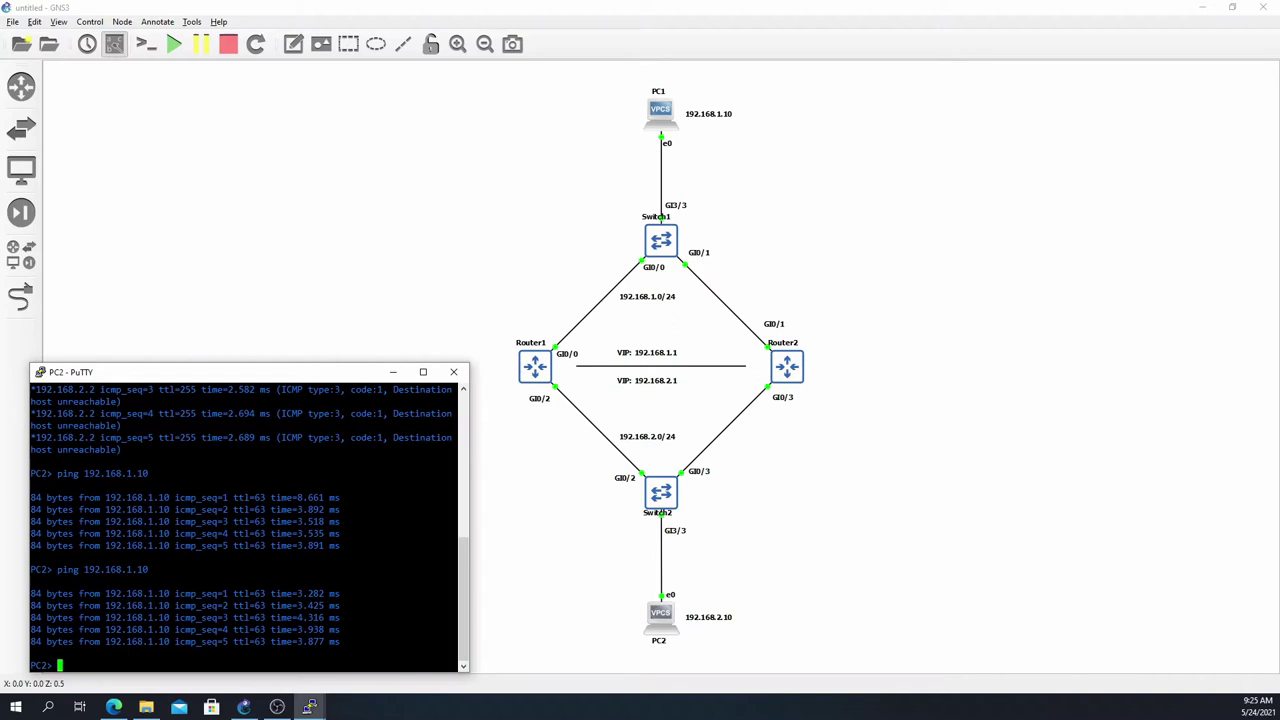
{"action": "key", "text": "Up"}
{"action": "key", "text": "Return"}
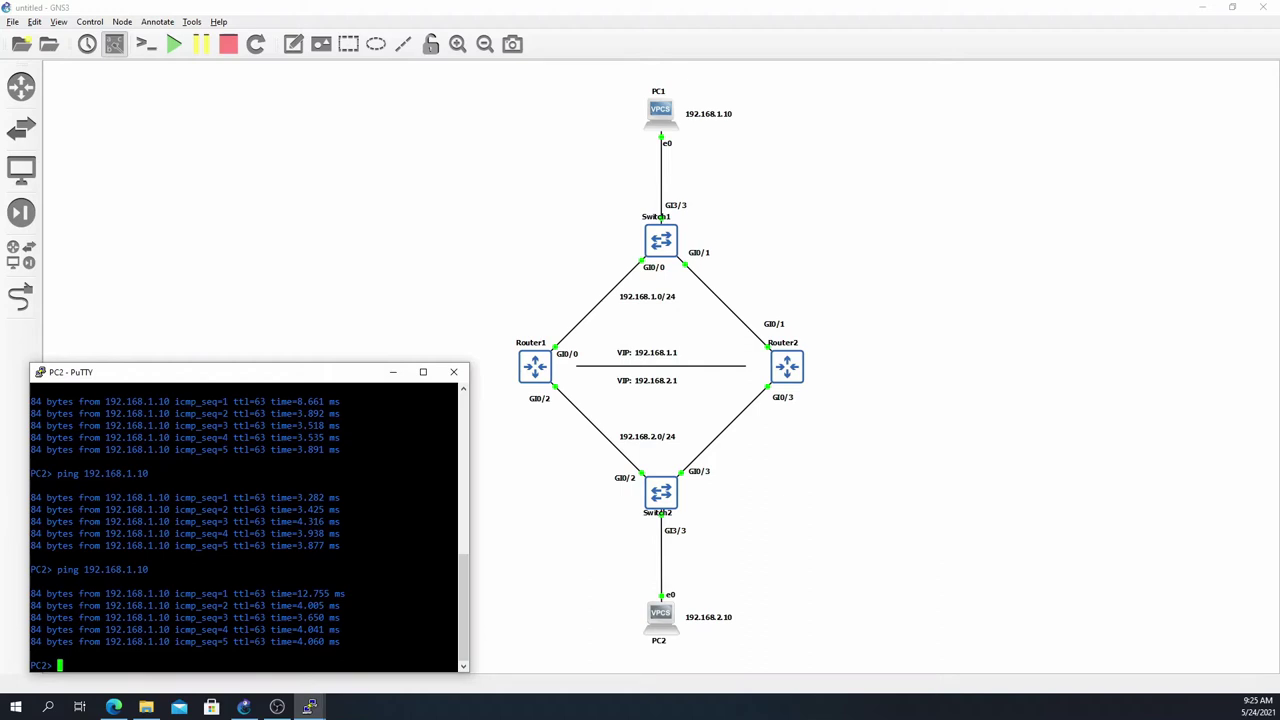
- Delete the link between Router1 and Switch1 in the GNS3 topology
{"action": "left_click", "coordinate": [315, 307]}
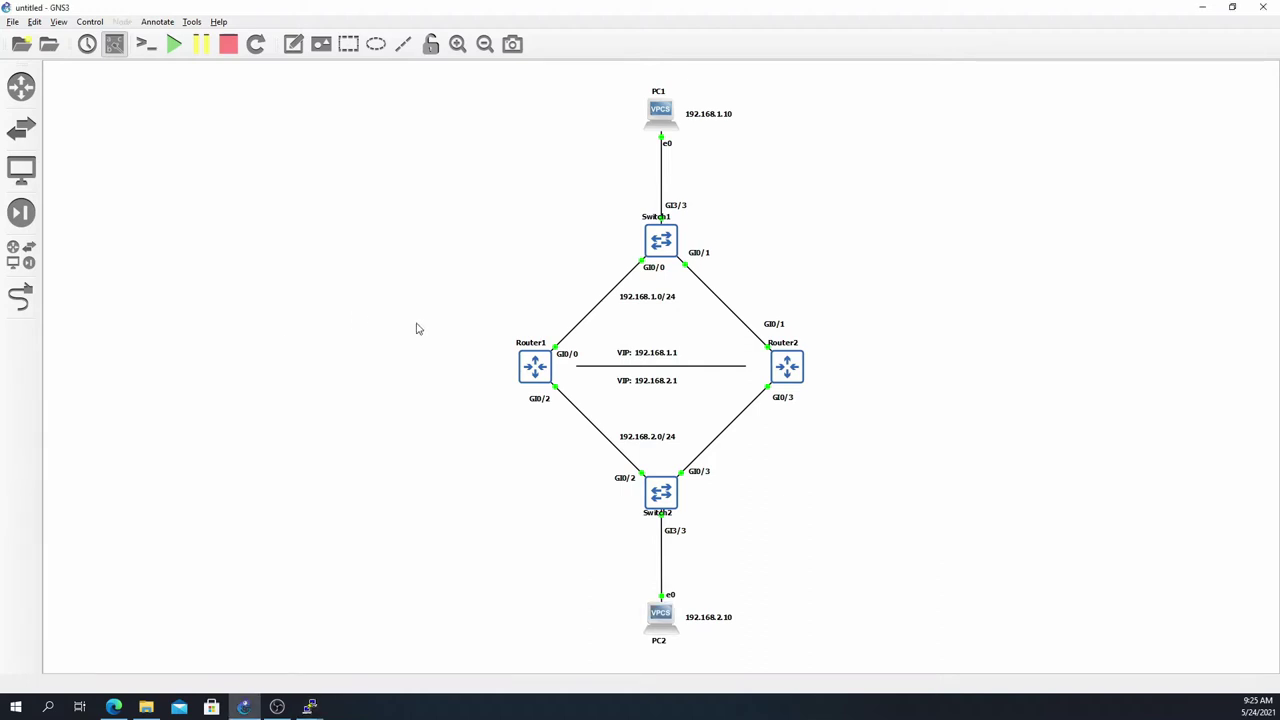
{"action": "right_click", "coordinate": [594, 312]}
{"action": "left_click", "coordinate": [622, 366]}
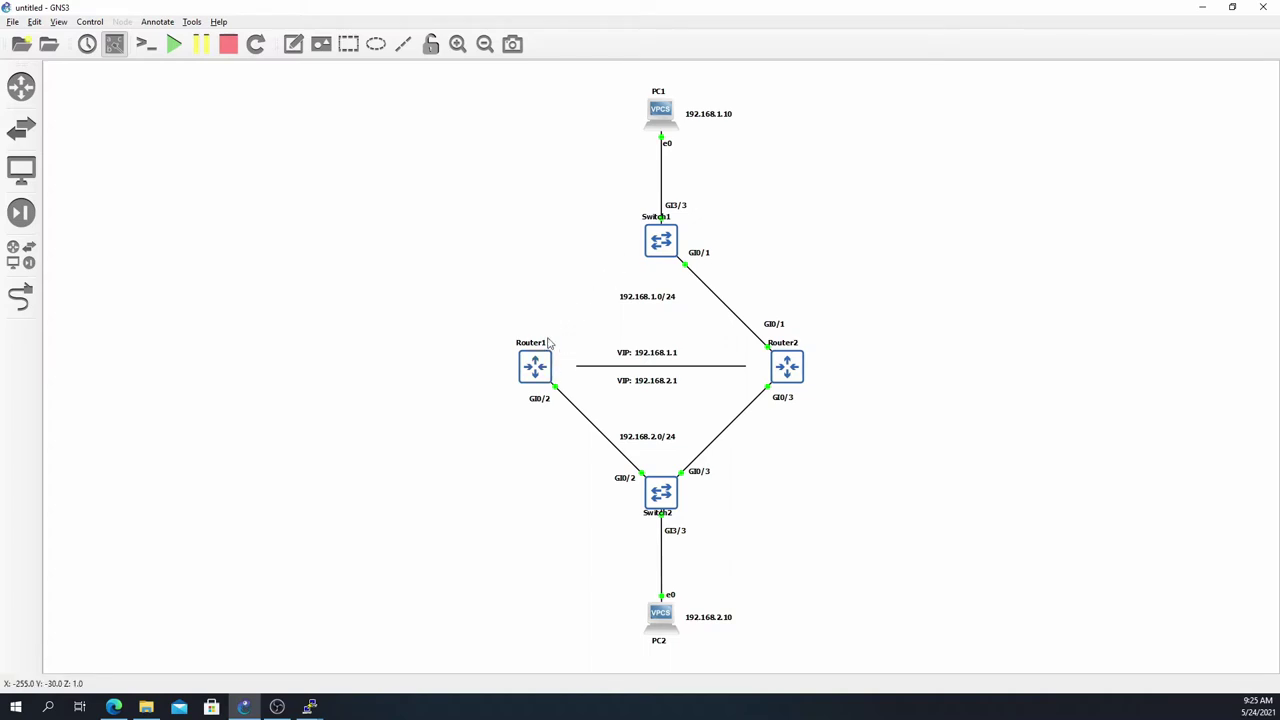
{"action": "left_click", "coordinate": [311, 708]}
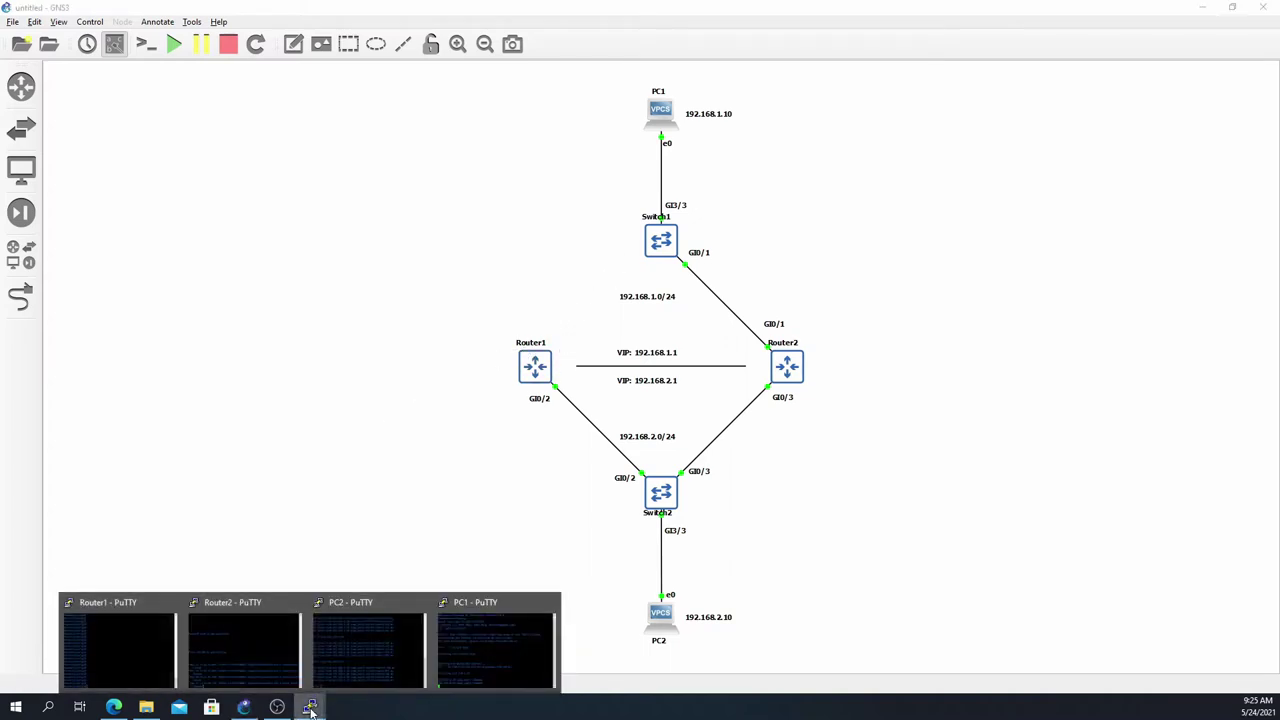
- Rerun the ping from PC2 to 192.168.1.10, which now returns destination host unreachable
{"action": "left_click", "coordinate": [366, 655]}
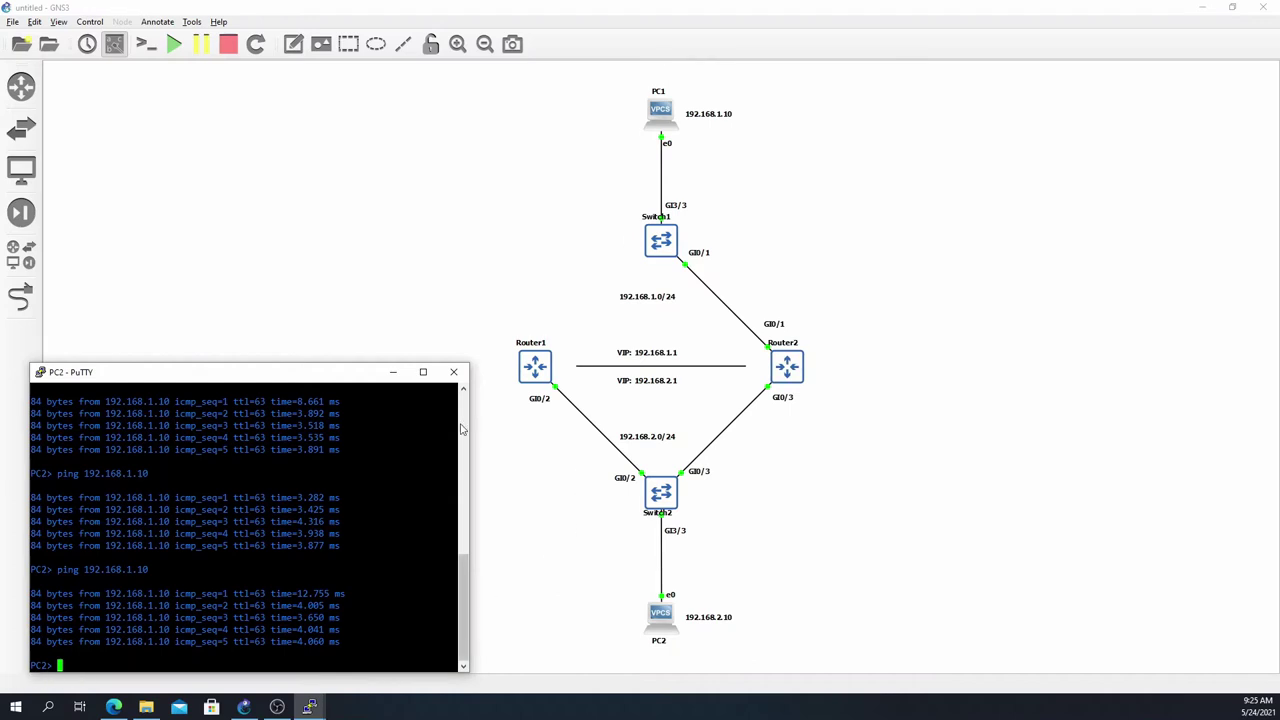
{"action": "key", "text": "Up"}
{"action": "key", "text": "Return"}
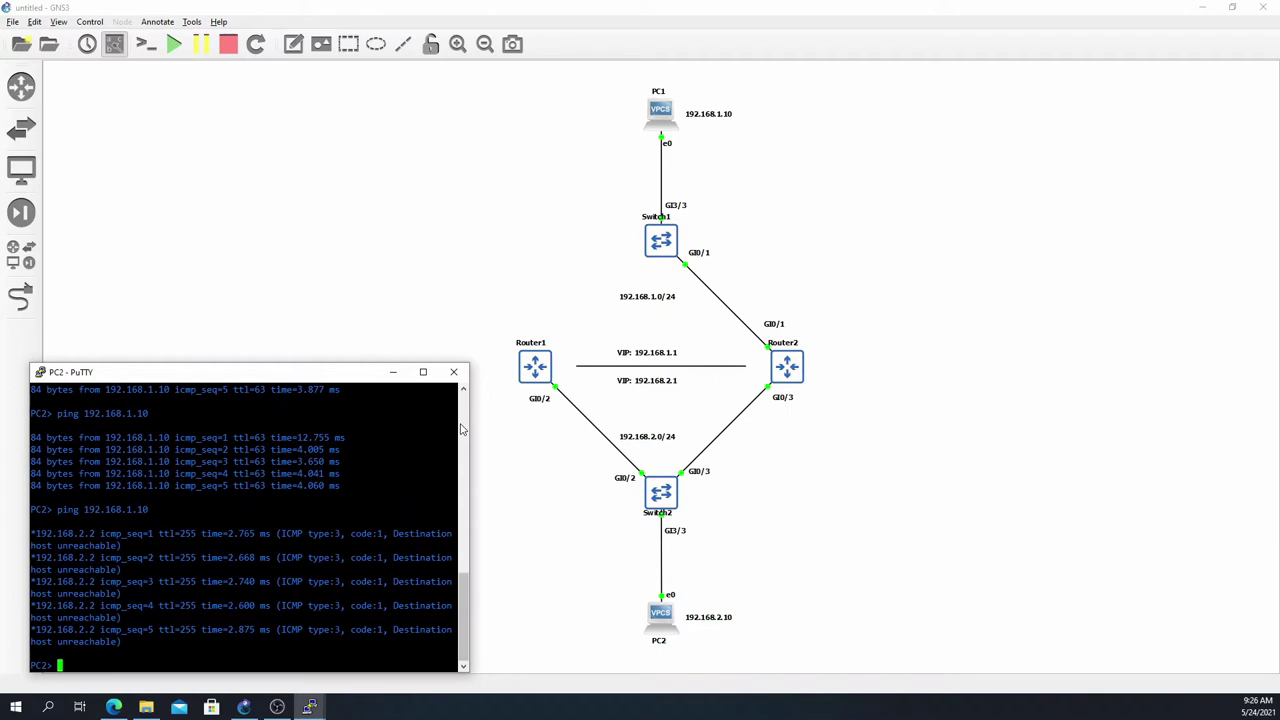
- Bring up the Router1 and Router2 consoles and run 'do sh standby brief' on Router1
{"action": "left_click", "coordinate": [393, 372]}
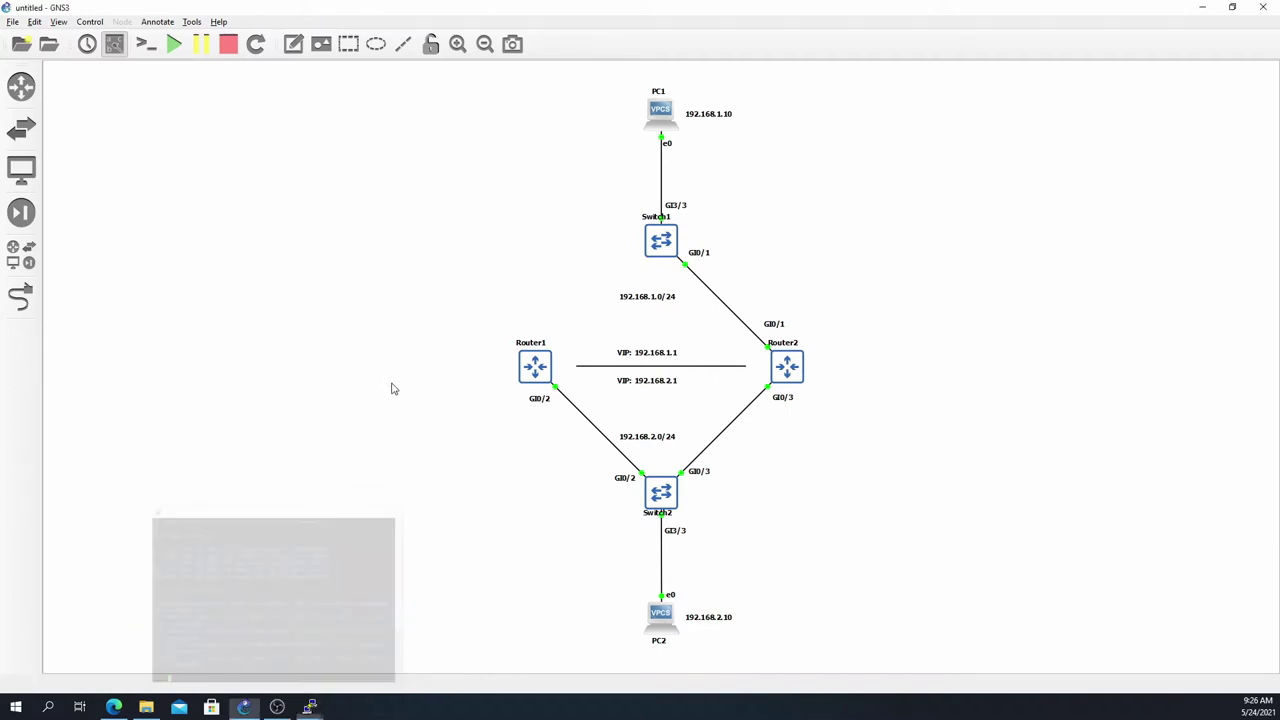
{"action": "mouse_move", "coordinate": [310, 708]}
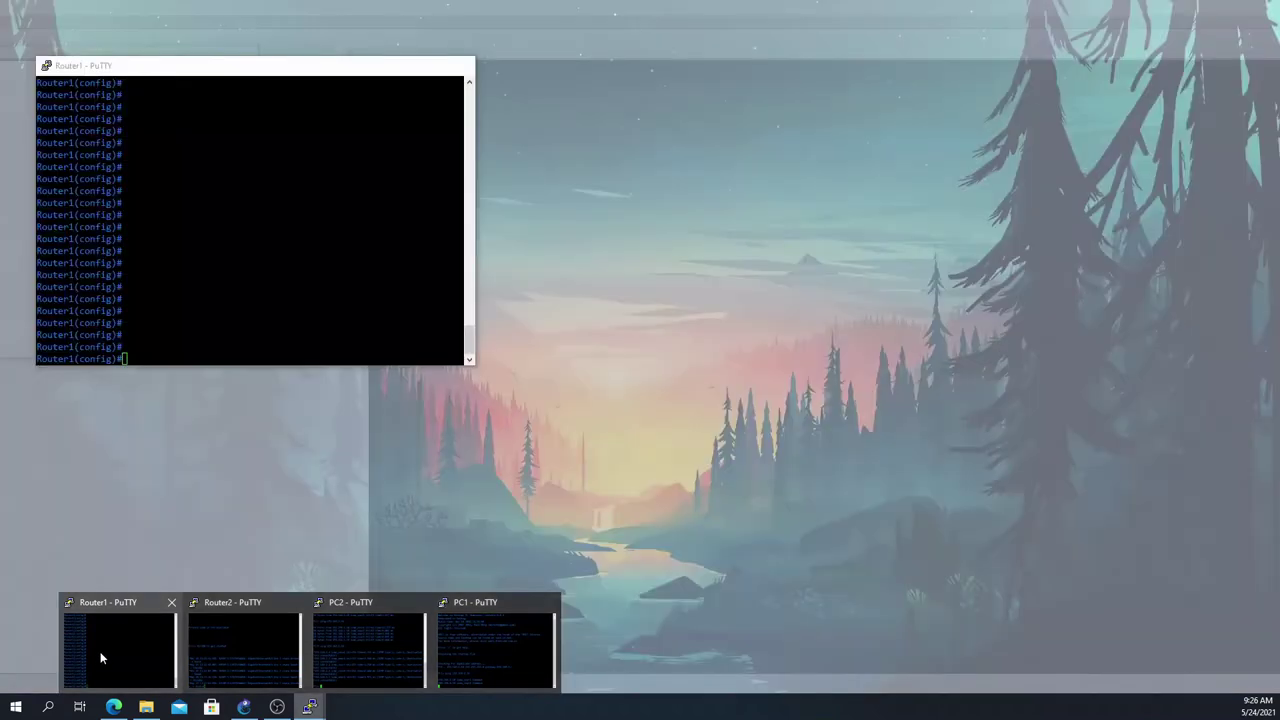
{"action": "left_click", "coordinate": [100, 651]}
{"action": "left_click", "coordinate": [243, 645]}
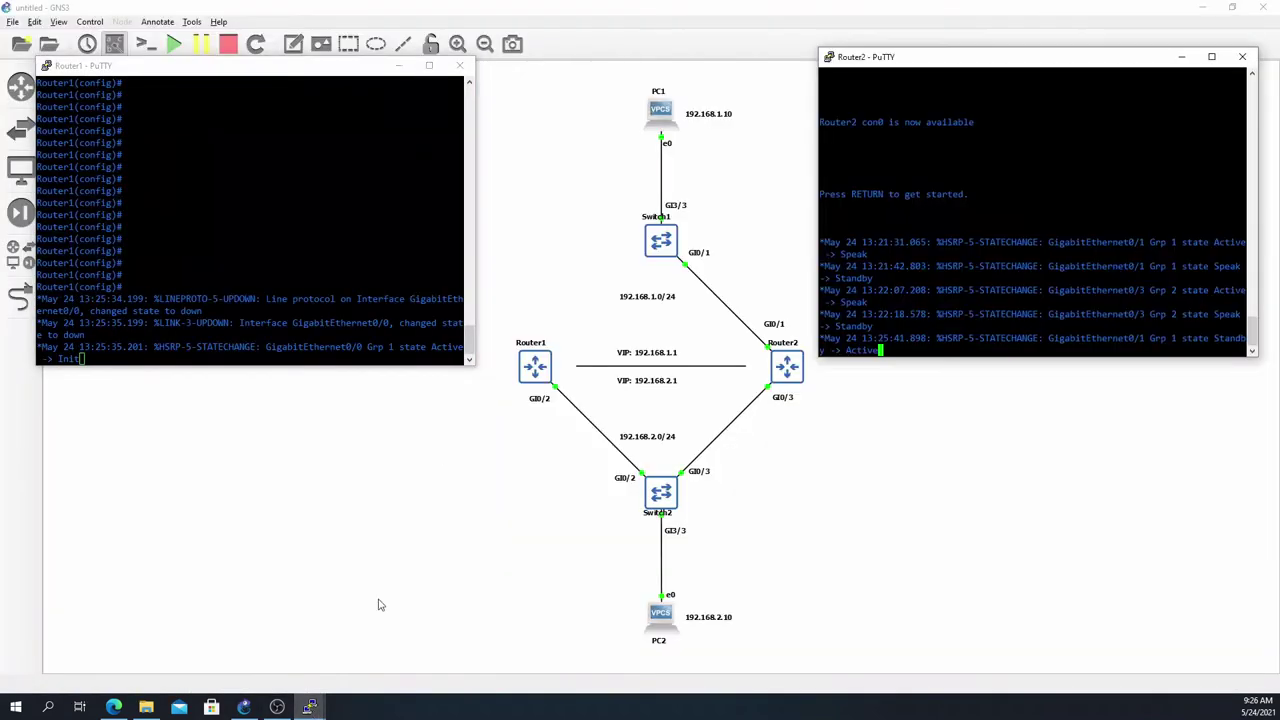
{"action": "key", "text": "Return"}
{"action": "key", "text": "Return"}
{"action": "key", "text": "Return"}
{"action": "key", "text": "Return"}
{"action": "key", "text": "Return"}
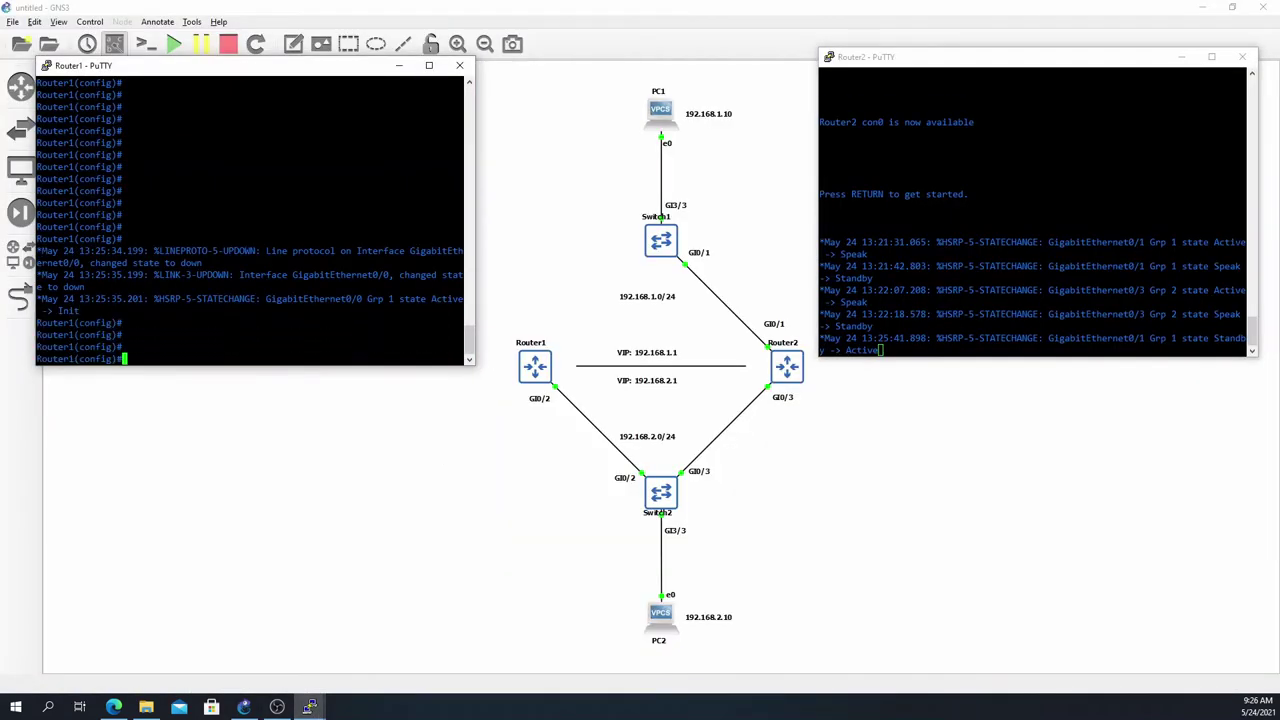
{"action": "type", "text": "do sh "}
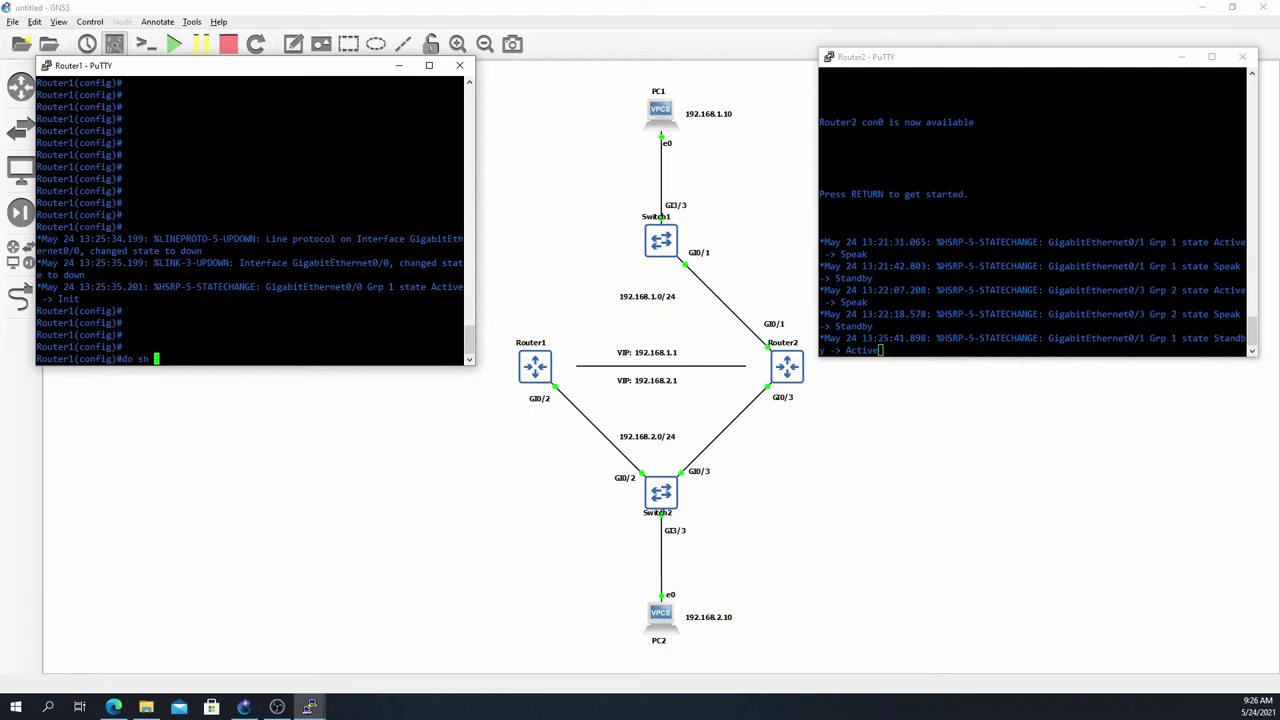
{"action": "type", "text": "standby brief"}
{"action": "key", "text": "Return"}
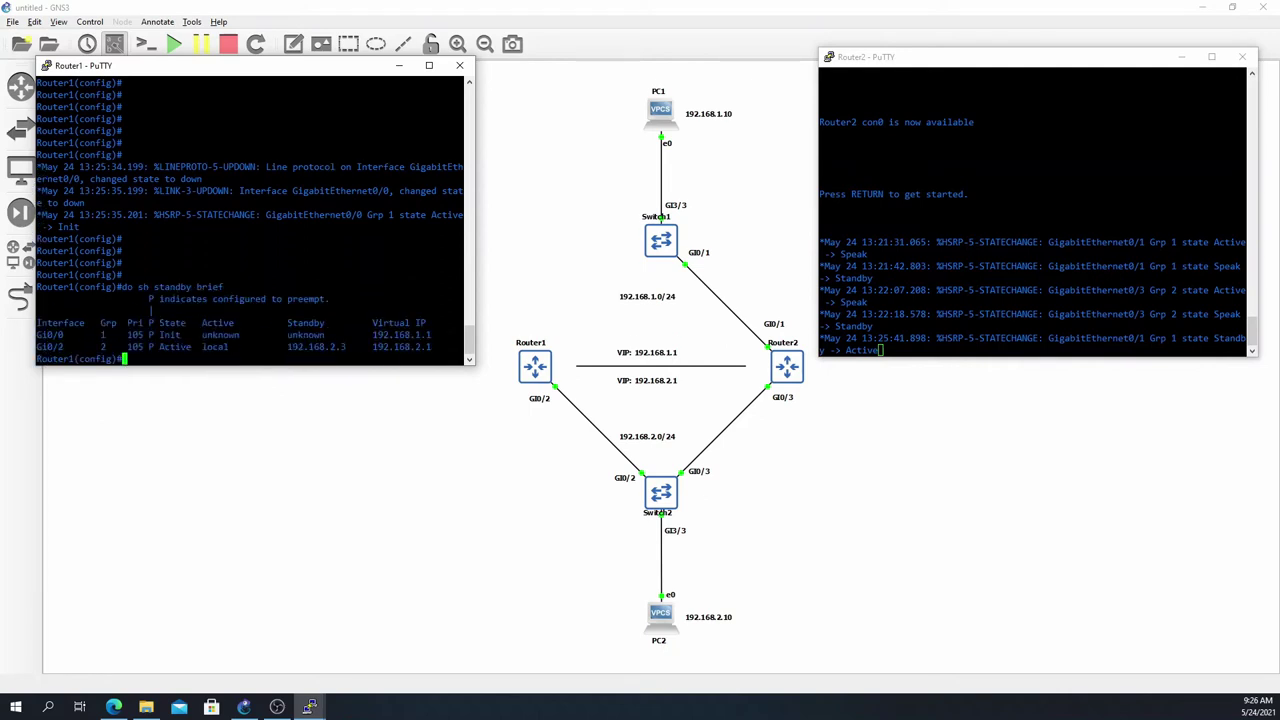
- On Router2, enter privileged mode and run 'sh standby brief', showing it Active for 192.168.1.1
{"action": "key", "text": "alt+Tab"}
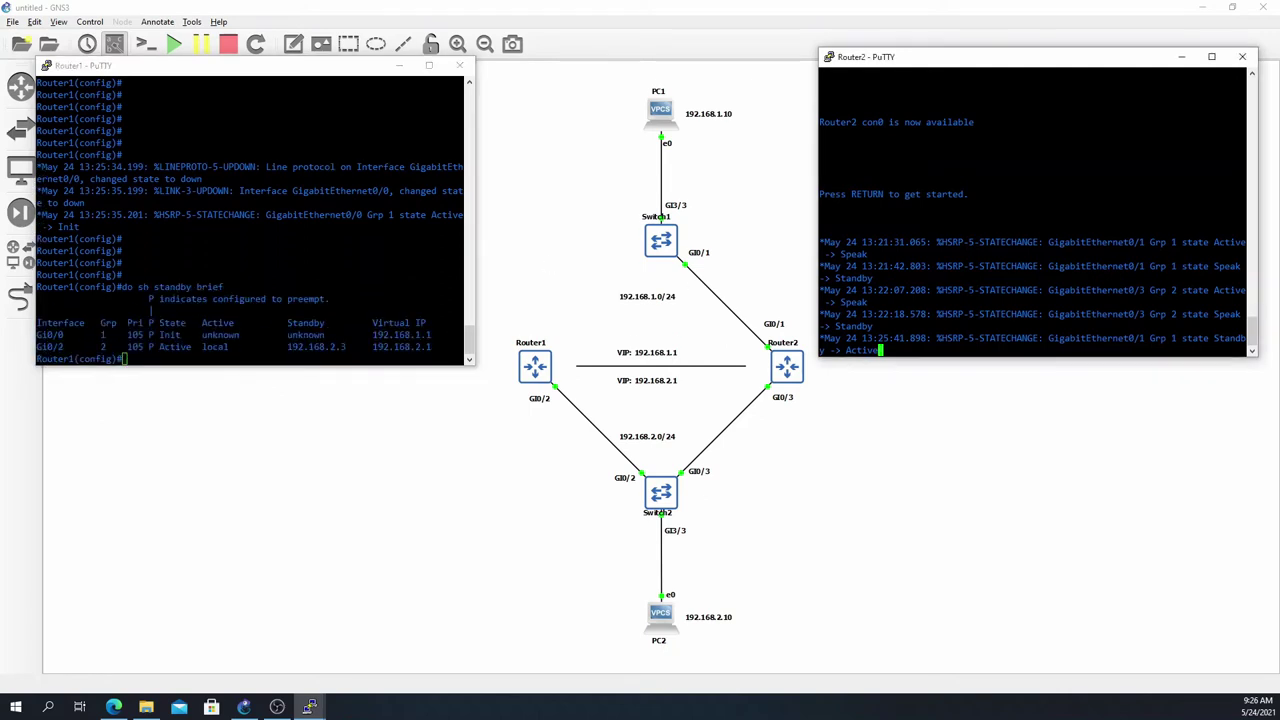
{"action": "key", "text": "Return"}
{"action": "key", "text": "Return"}
{"action": "key", "text": "Return"}
{"action": "key", "text": "Return"}
{"action": "key", "text": "Return"}
{"action": "key", "text": "Return"}
{"action": "key", "text": "Return"}
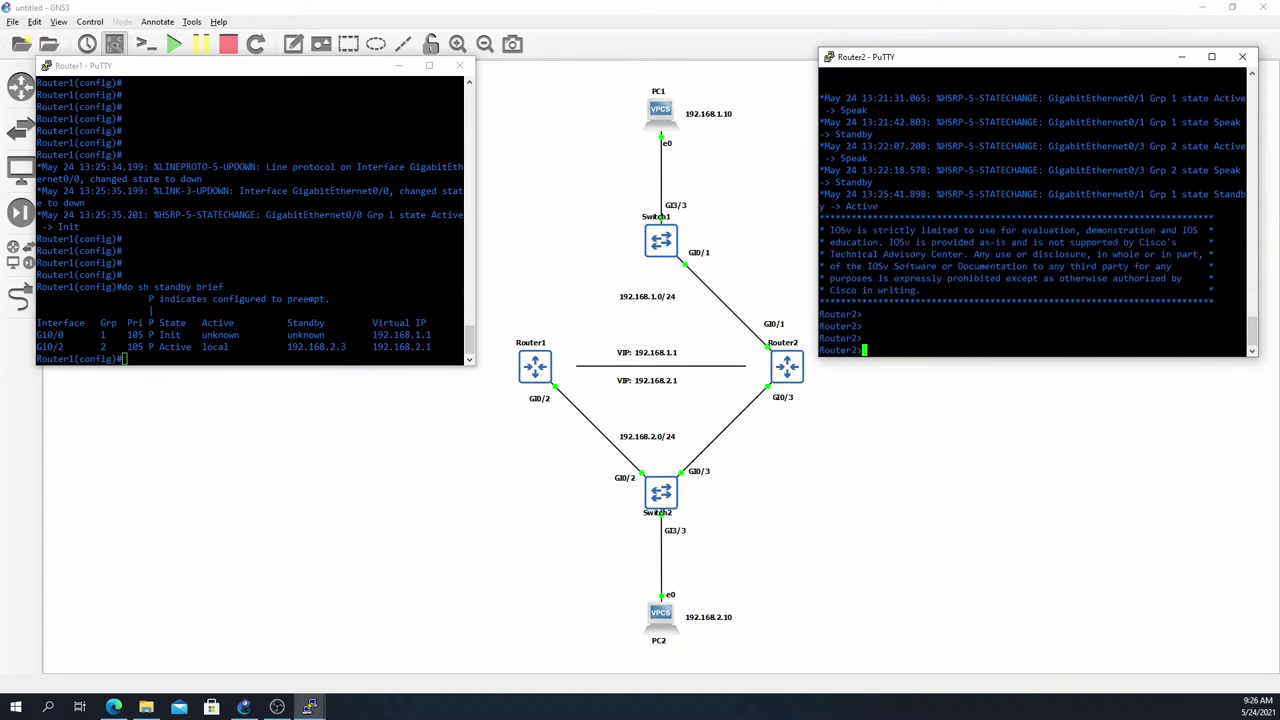
{"action": "type", "text": "en"}
{"action": "key", "text": "Return"}
{"action": "key", "text": "Return"}
{"action": "key", "text": "Return"}
{"action": "type", "text": "sh stand"}
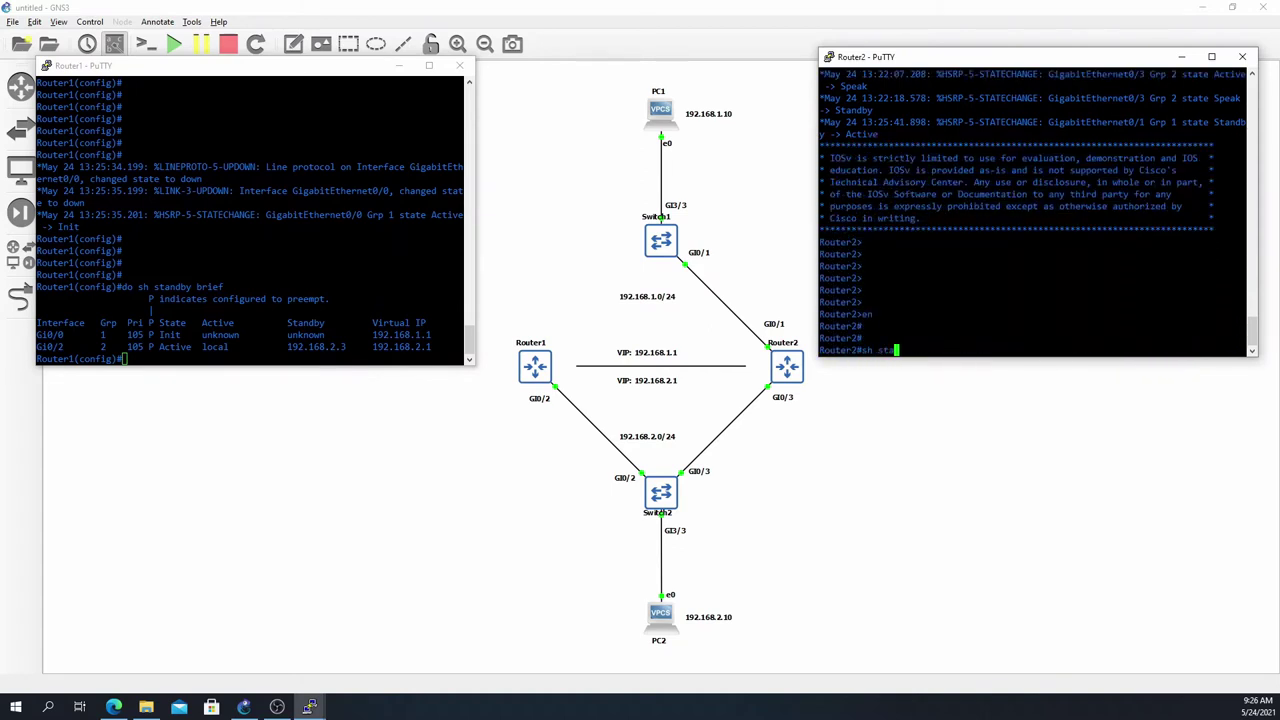
{"action": "key", "text": "Tab"}
{"action": "type", "text": "breif"}
{"action": "key", "text": "Return"}
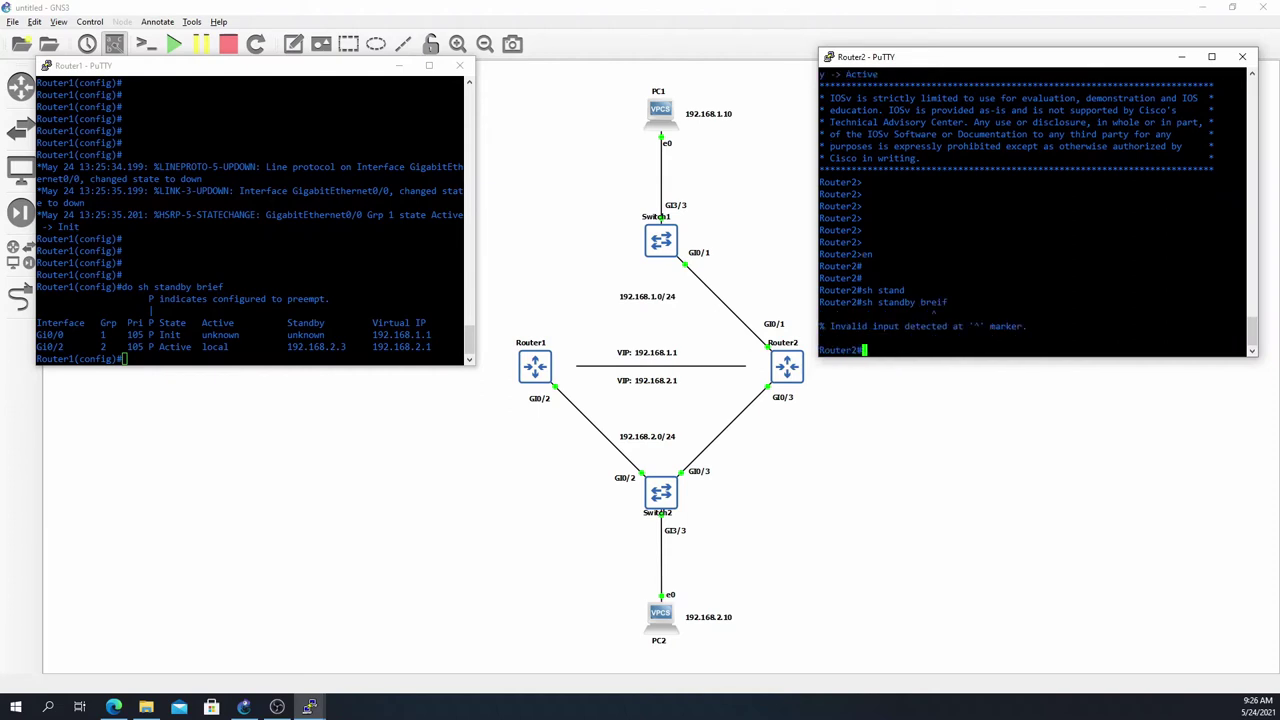
{"action": "key", "text": "Up"}
{"action": "key", "text": "BackSpace"}
{"action": "key", "text": "BackSpace"}
{"action": "key", "text": "BackSpace"}
{"action": "type", "text": "ief"}
{"action": "key", "text": "Return"}
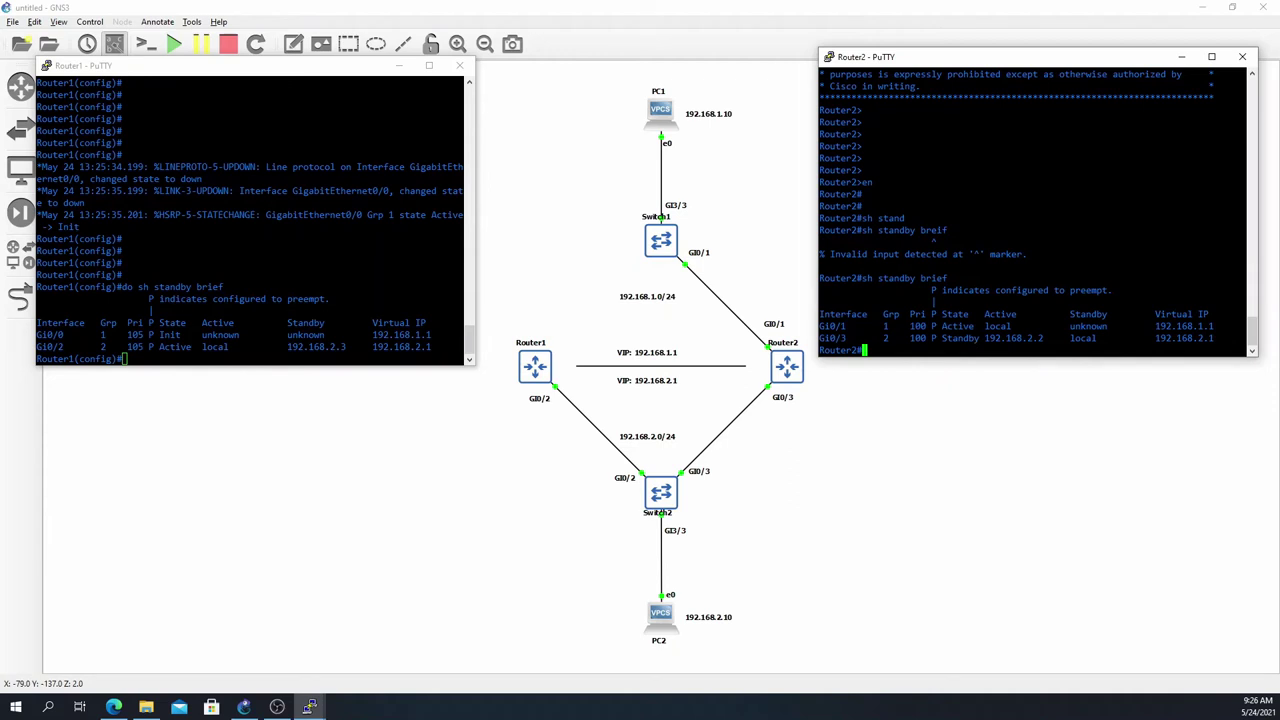
{"action": "double_click", "coordinate": [50, 335]}
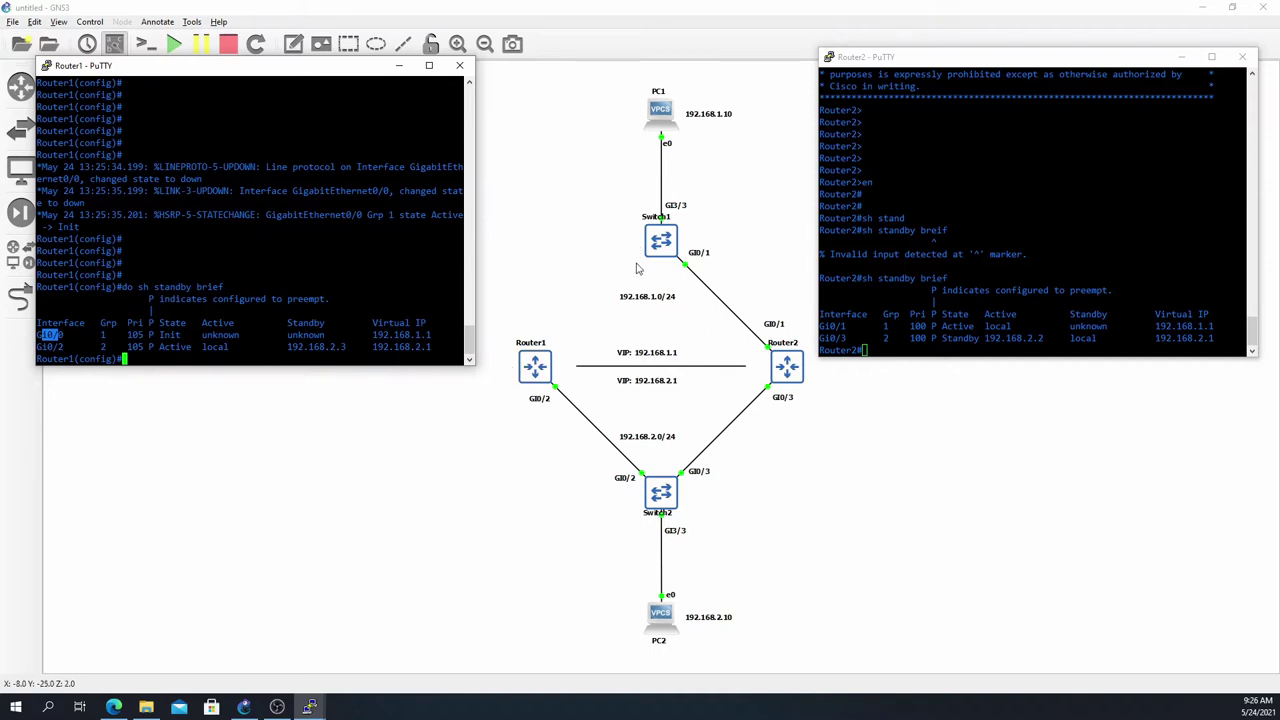
- Highlight Router2's Gi0/1 and Router1's Gi0/2 Active HSRP entries, then return to the GNS3 topology
{"action": "left_click", "coordinate": [825, 356]}
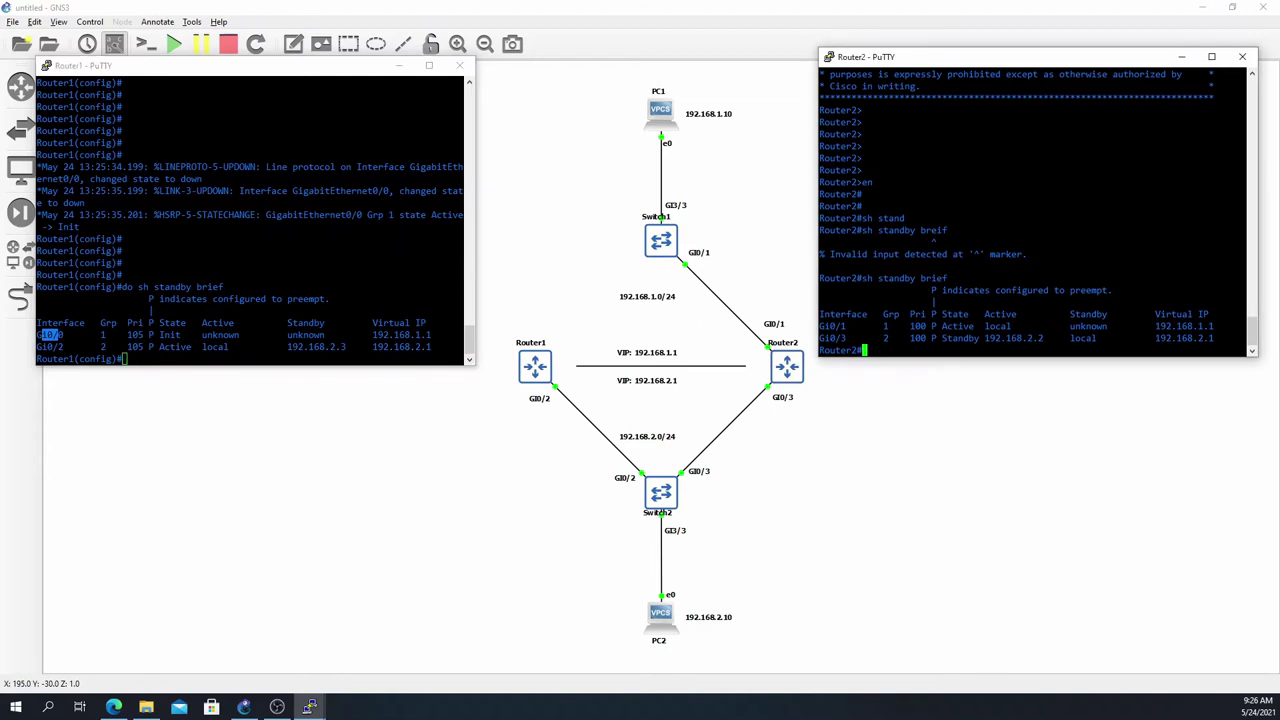
{"action": "left_click_drag", "start_coordinate": [938, 326], "coordinate": [1188, 326]}
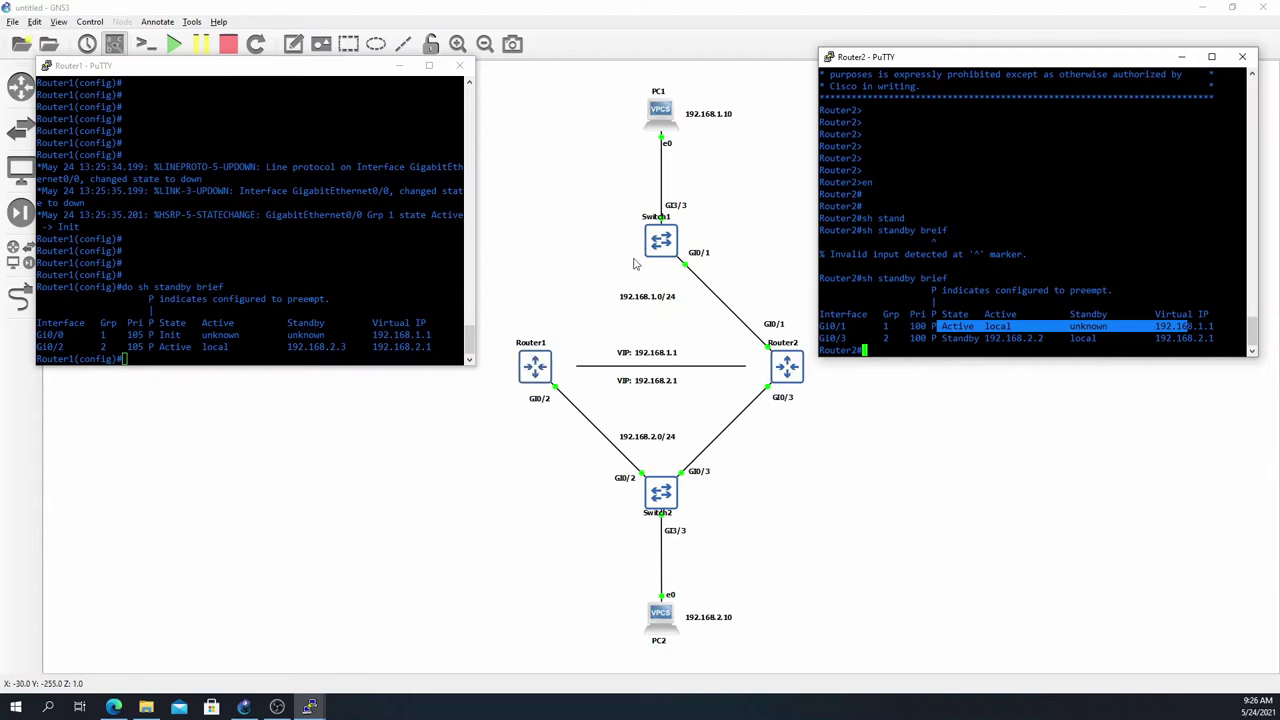
{"action": "key", "text": "alt+Tab"}
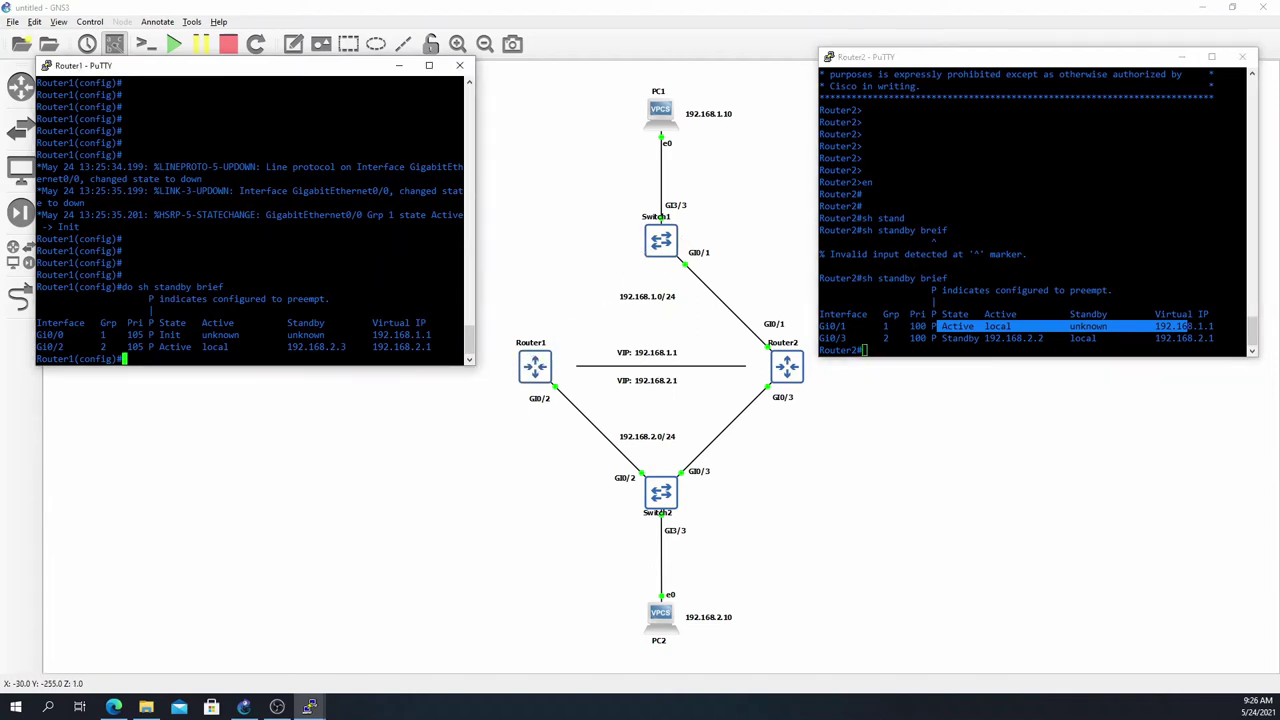
{"action": "left_click_drag", "start_coordinate": [37, 346], "coordinate": [275, 346]}
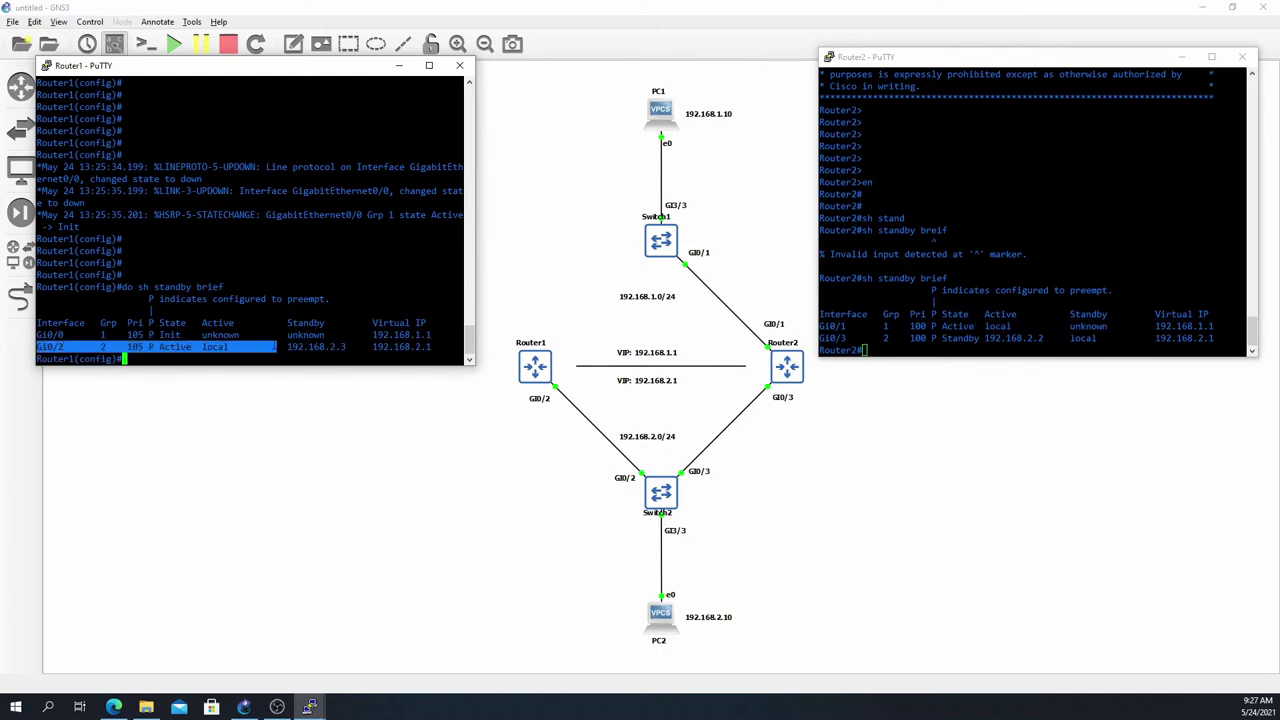
{"action": "left_click", "coordinate": [276, 347]}
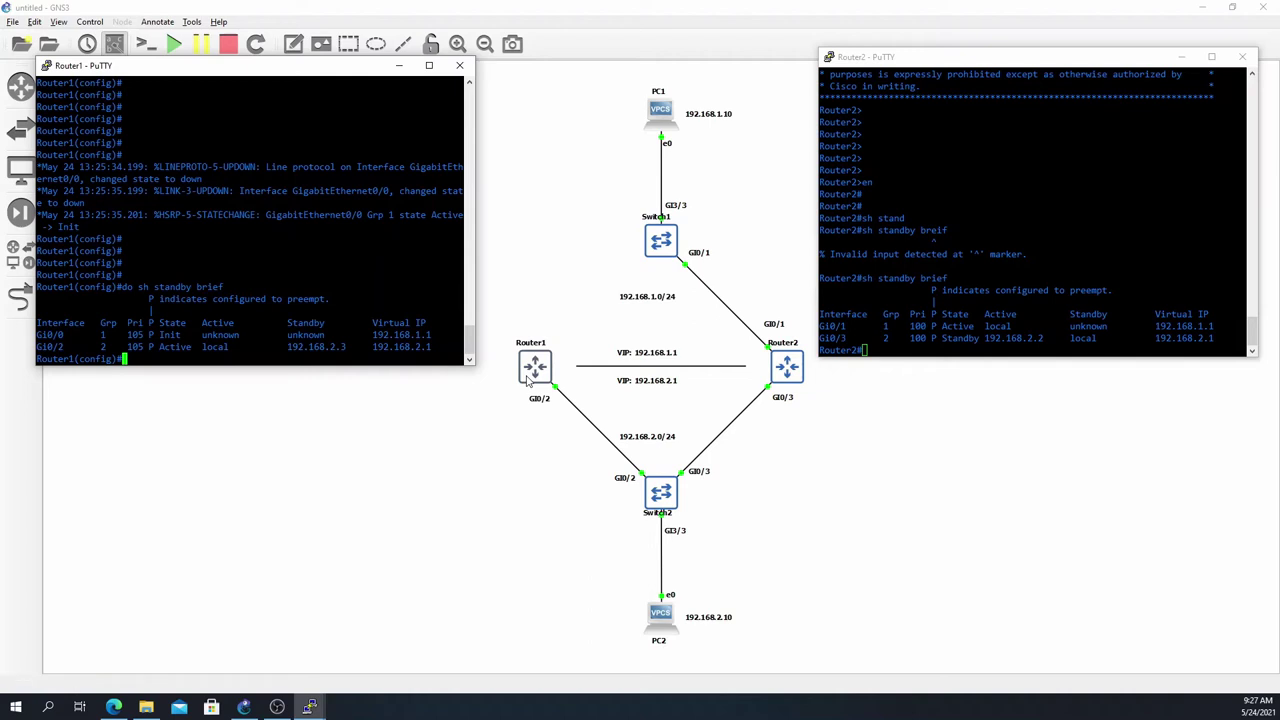
{"action": "left_click", "coordinate": [458, 508]}
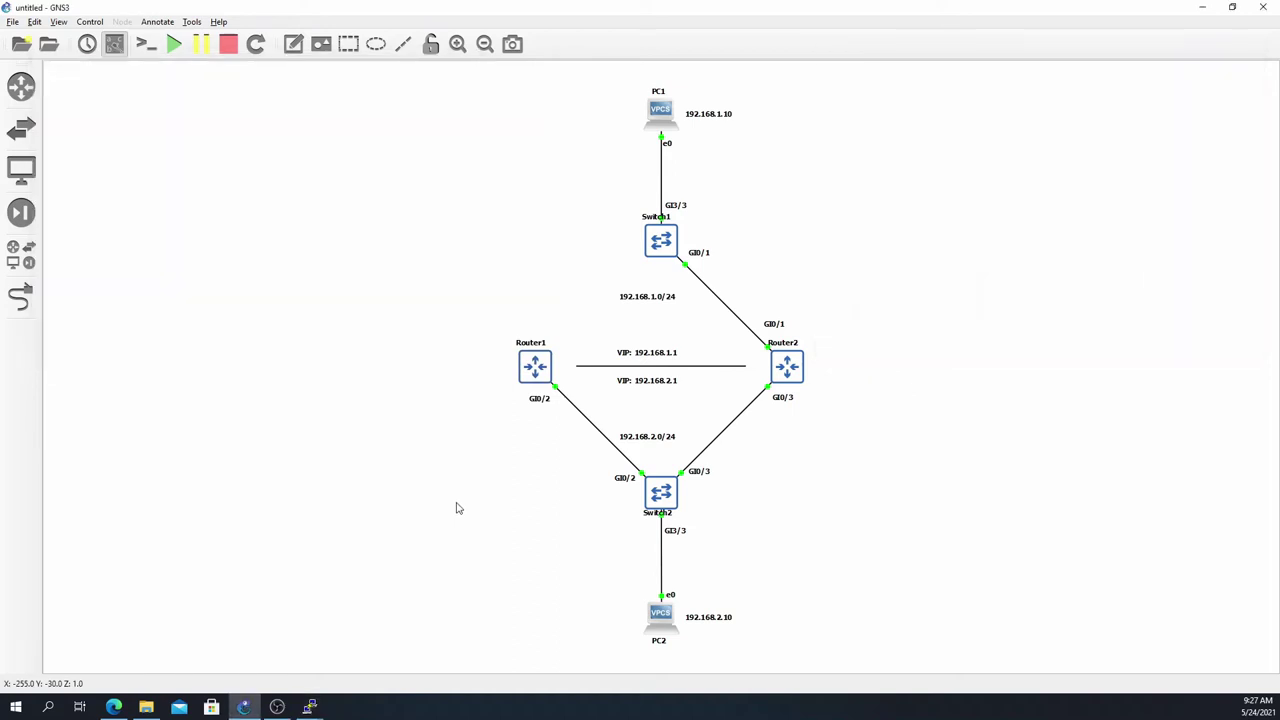
- Draw a new link from Switch1 Gi0/0 to Router1 Gi0/0
{"action": "left_click", "coordinate": [21, 296]}
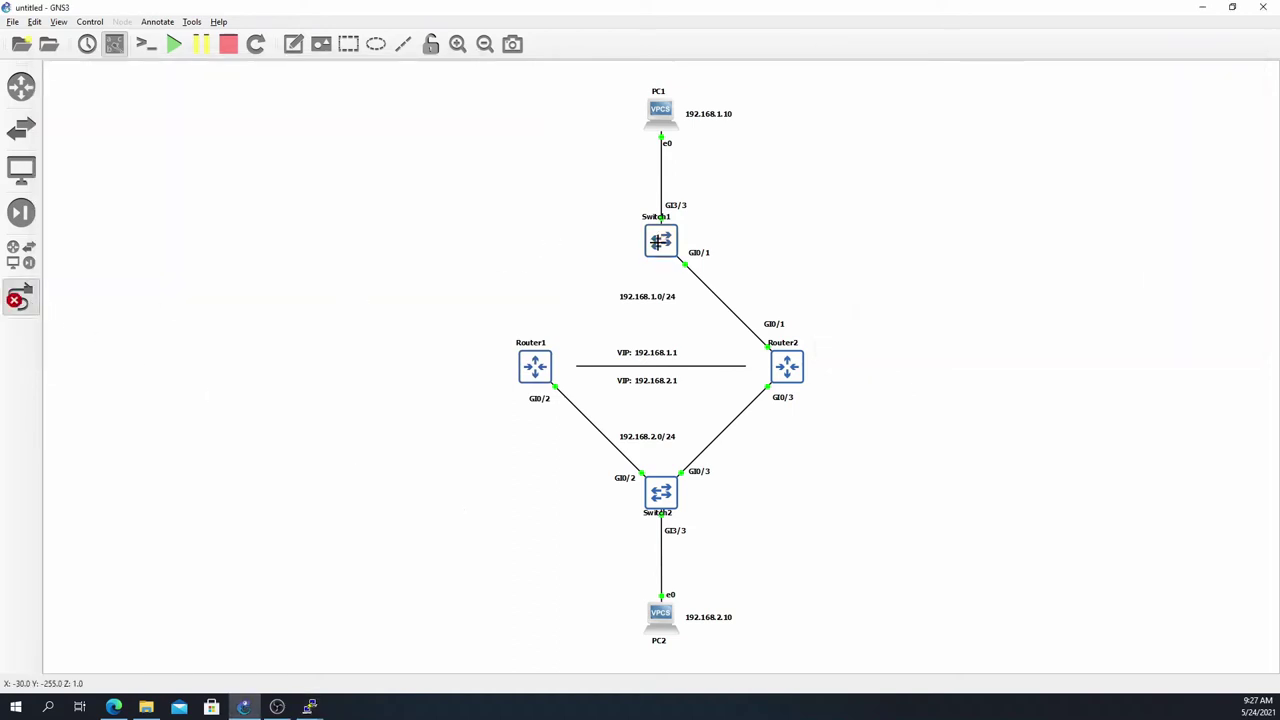
{"action": "right_click", "coordinate": [660, 248]}
{"action": "right_click", "coordinate": [660, 248]}
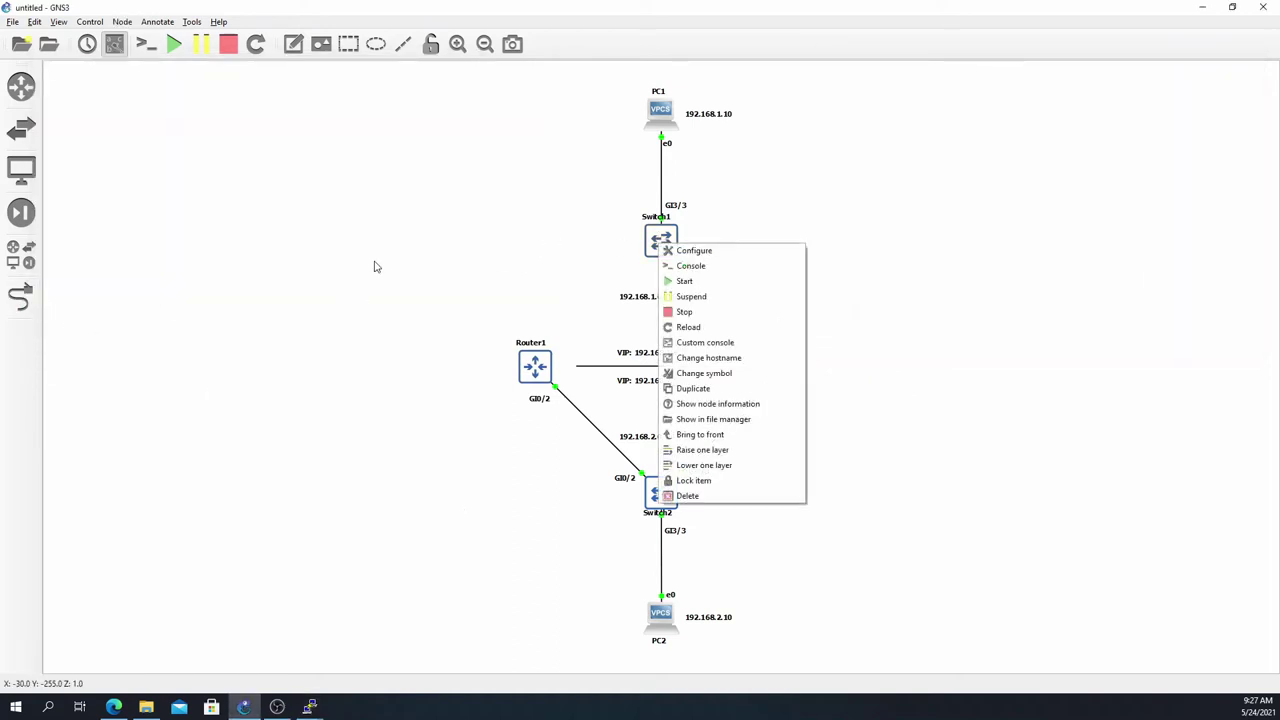
{"action": "left_click", "coordinate": [21, 296]}
{"action": "left_click", "coordinate": [21, 296]}
{"action": "left_click", "coordinate": [662, 246]}
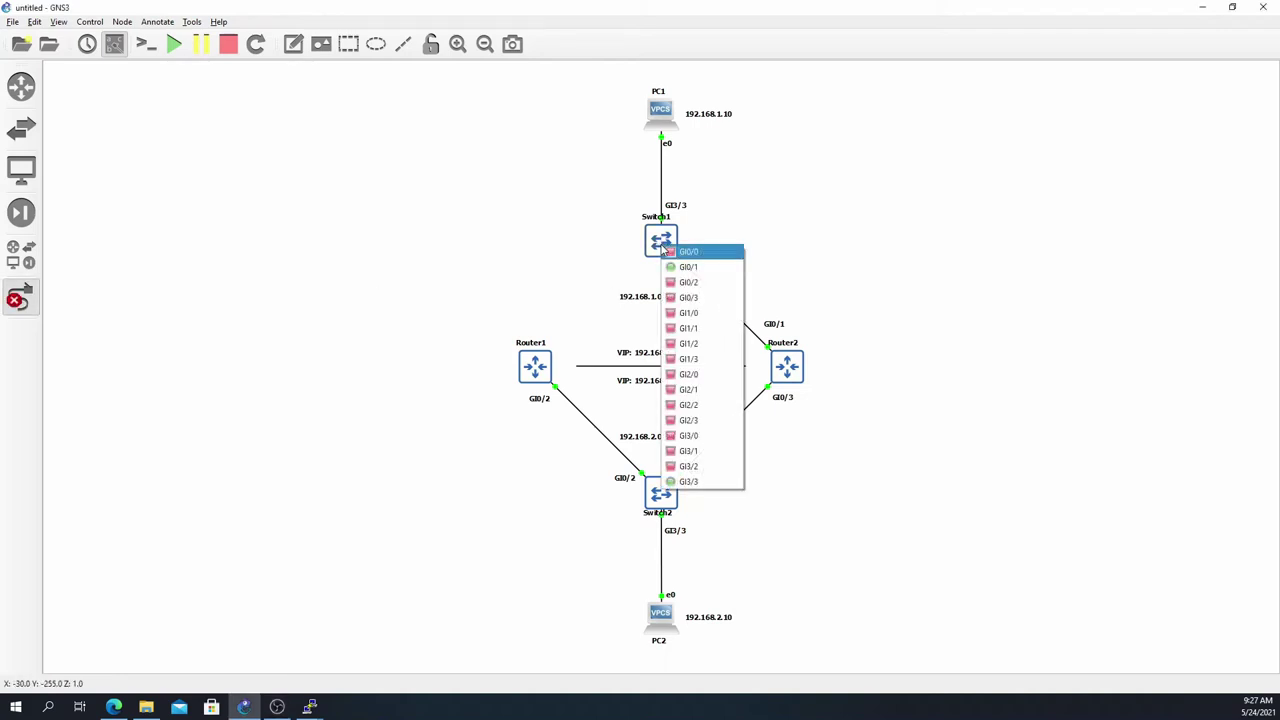
{"action": "left_click", "coordinate": [669, 252]}
{"action": "left_click", "coordinate": [535, 366]}
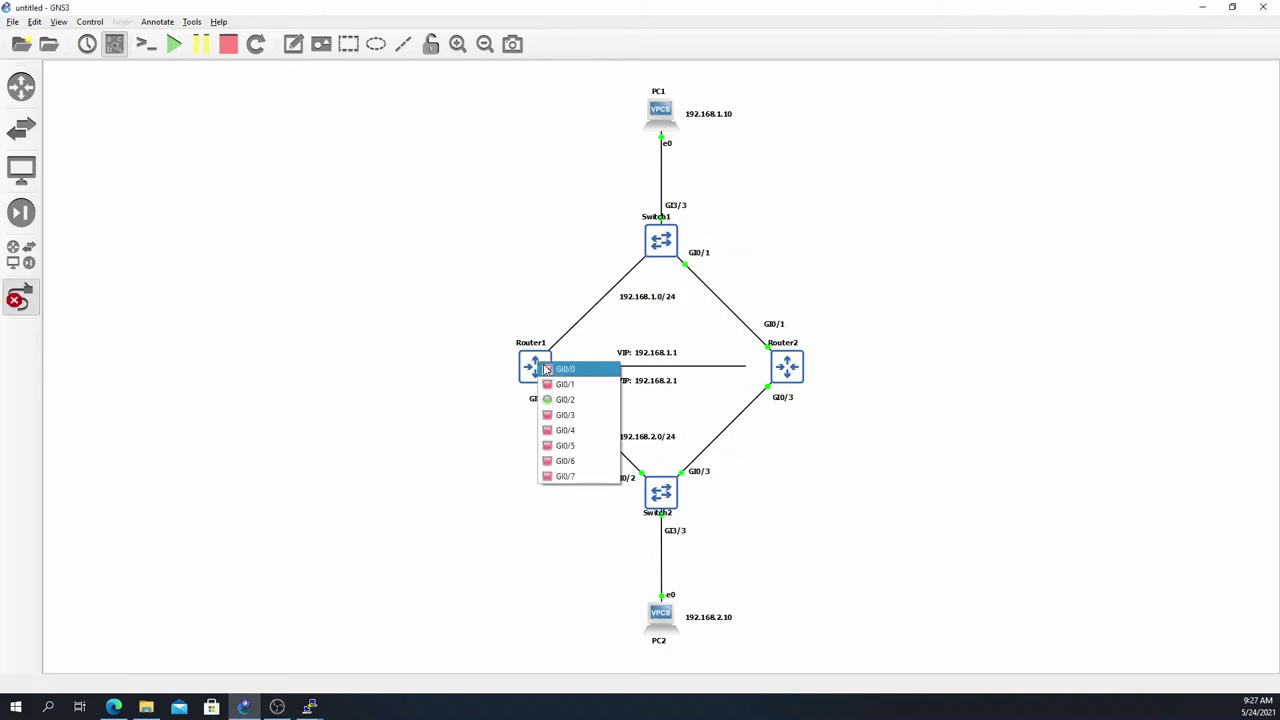
{"action": "left_click", "coordinate": [552, 368]}
{"action": "left_click", "coordinate": [21, 296]}
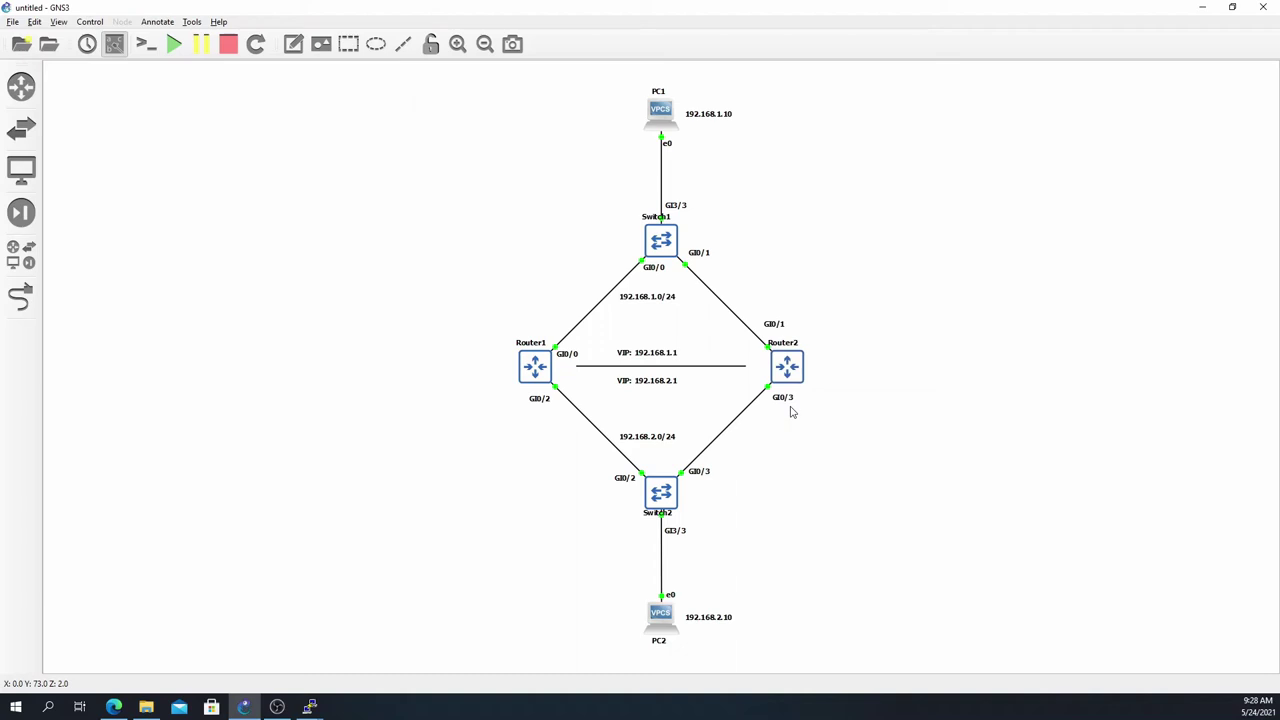
{"action": "left_click", "coordinate": [314, 706]}
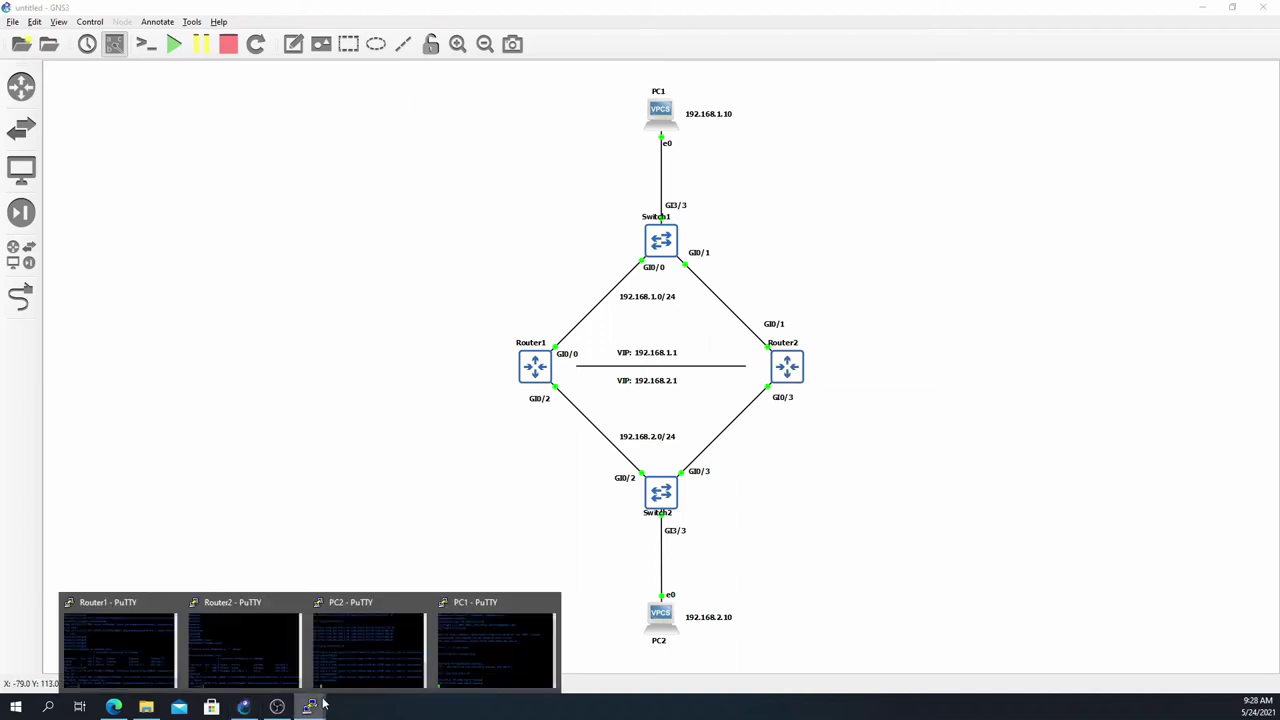
- Open the Router1 and Router2 consoles and create track 1 on Gi0/0 line-protocol
{"action": "left_click", "coordinate": [118, 645]}
{"action": "mouse_move", "coordinate": [310, 706]}
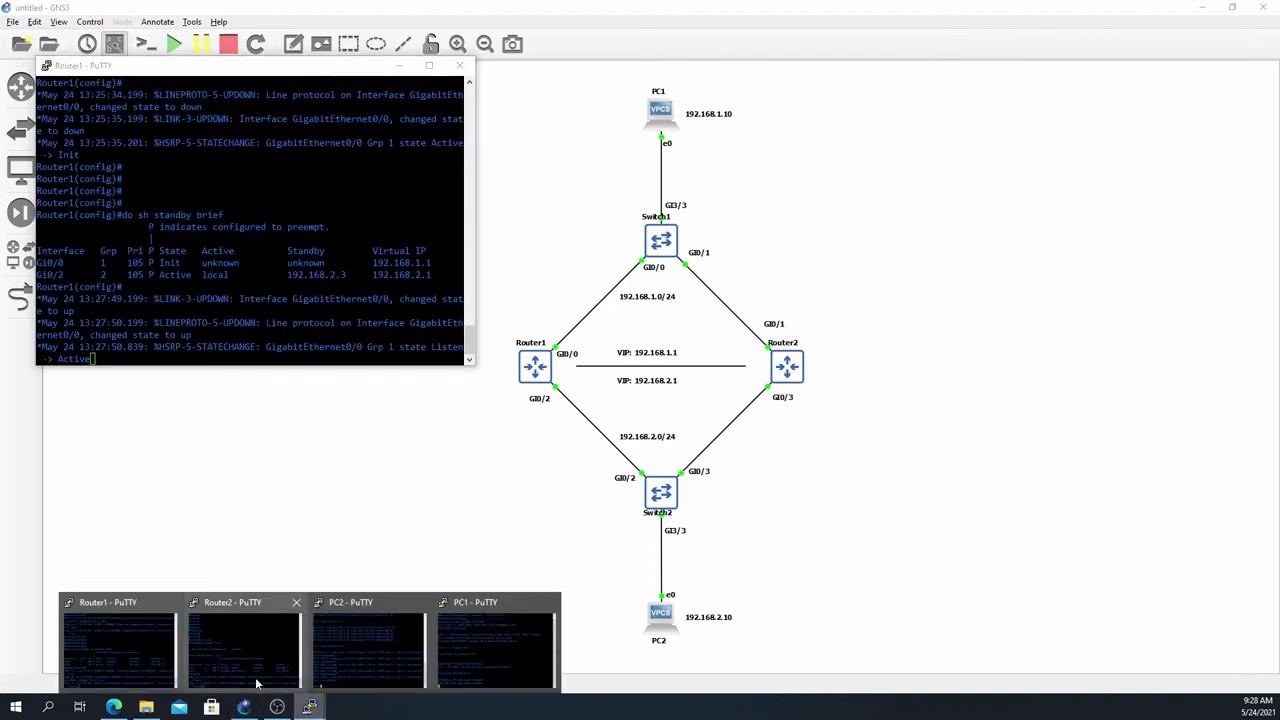
{"action": "left_click", "coordinate": [256, 683]}
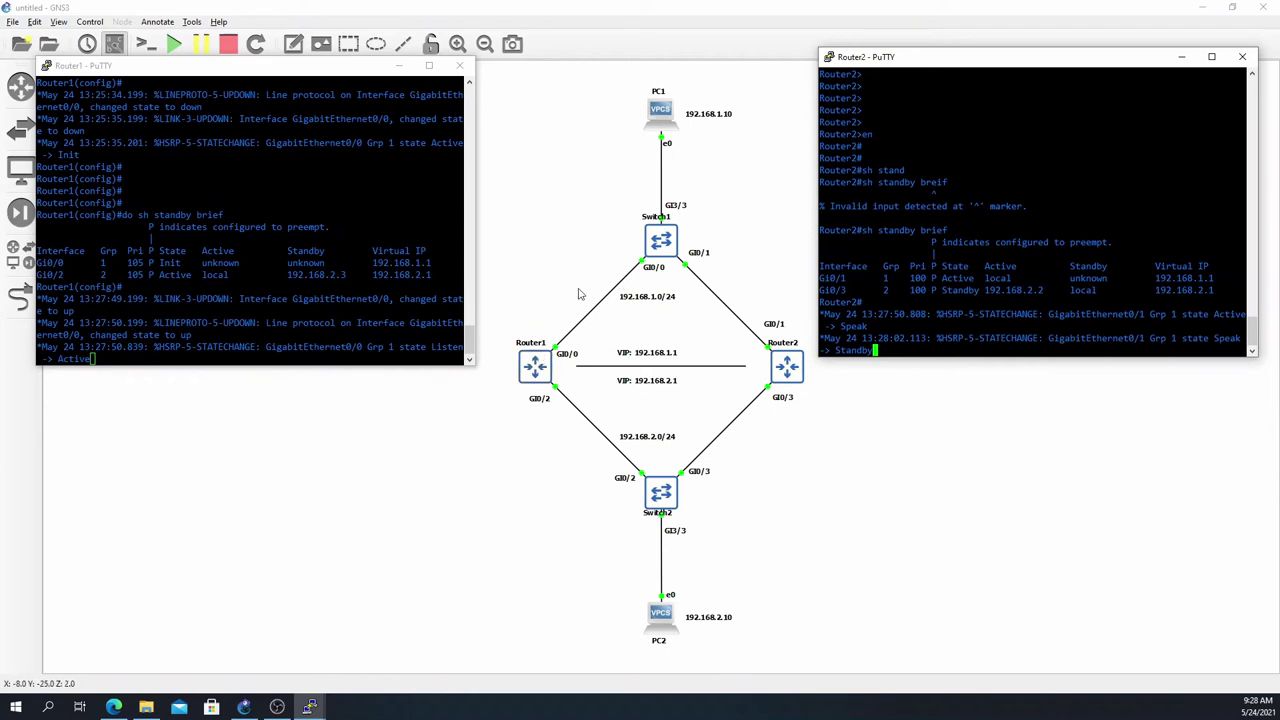
{"action": "key", "text": "alt+Tab"}
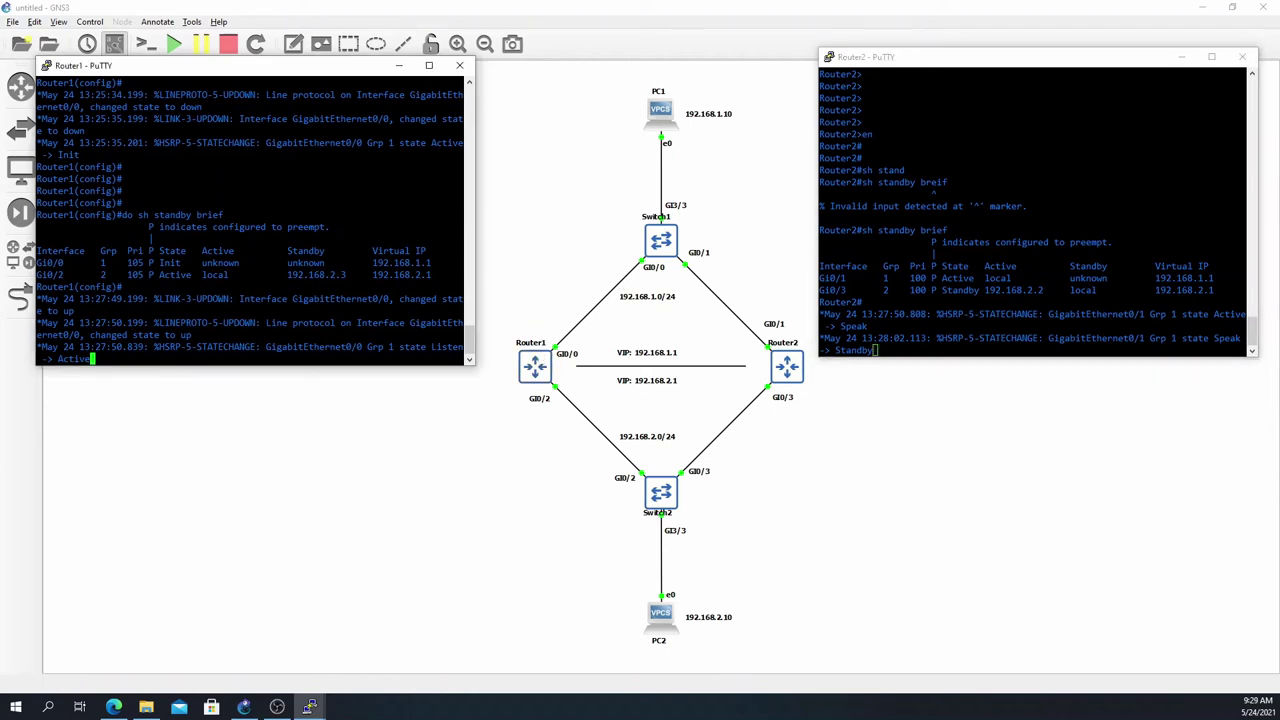
{"action": "key", "text": "Return"}
{"action": "key", "text": "Return"}
{"action": "key", "text": "Return"}
{"action": "key", "text": "Return"}
{"action": "key", "text": "Return"}
{"action": "key", "text": "Return"}
{"action": "key", "text": "Return"}
{"action": "key", "text": "Return"}
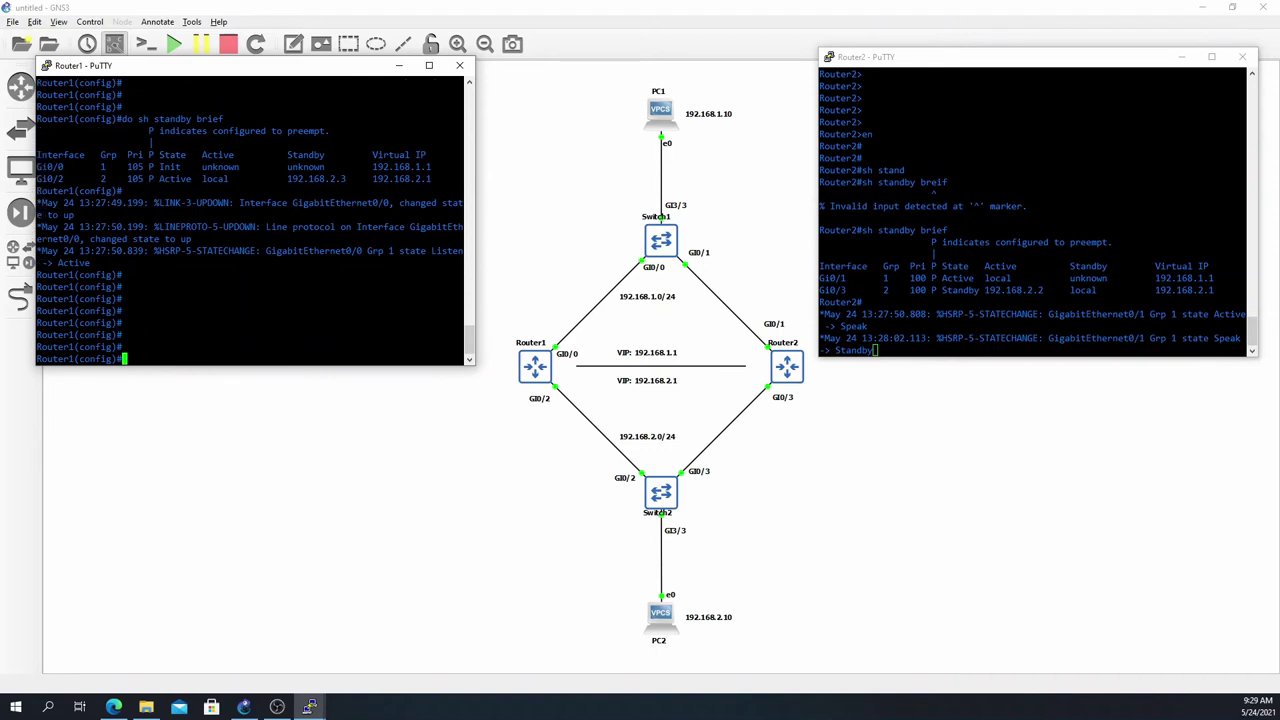
{"action": "type", "text": "track 1 in"}
{"action": "key", "text": "Tab"}
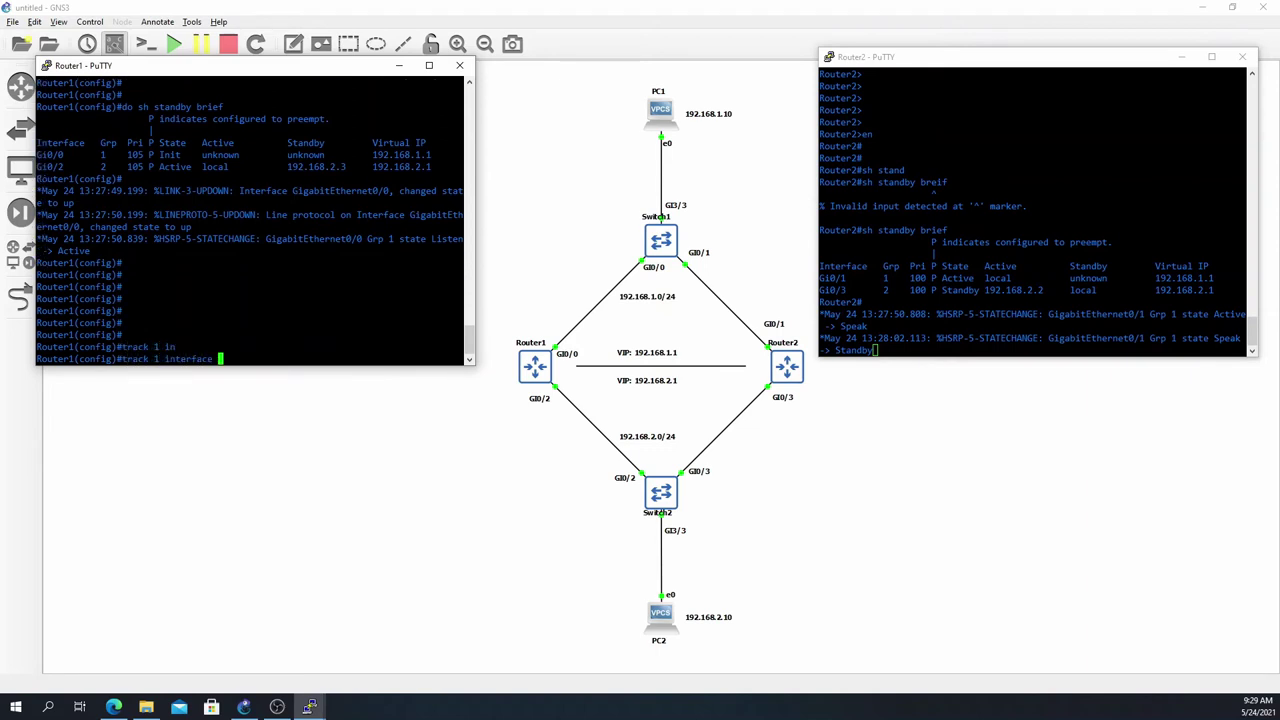
{"action": "type", "text": "gi0/0 line"}
{"action": "key", "text": "Tab"}
{"action": "key", "text": "Return"}
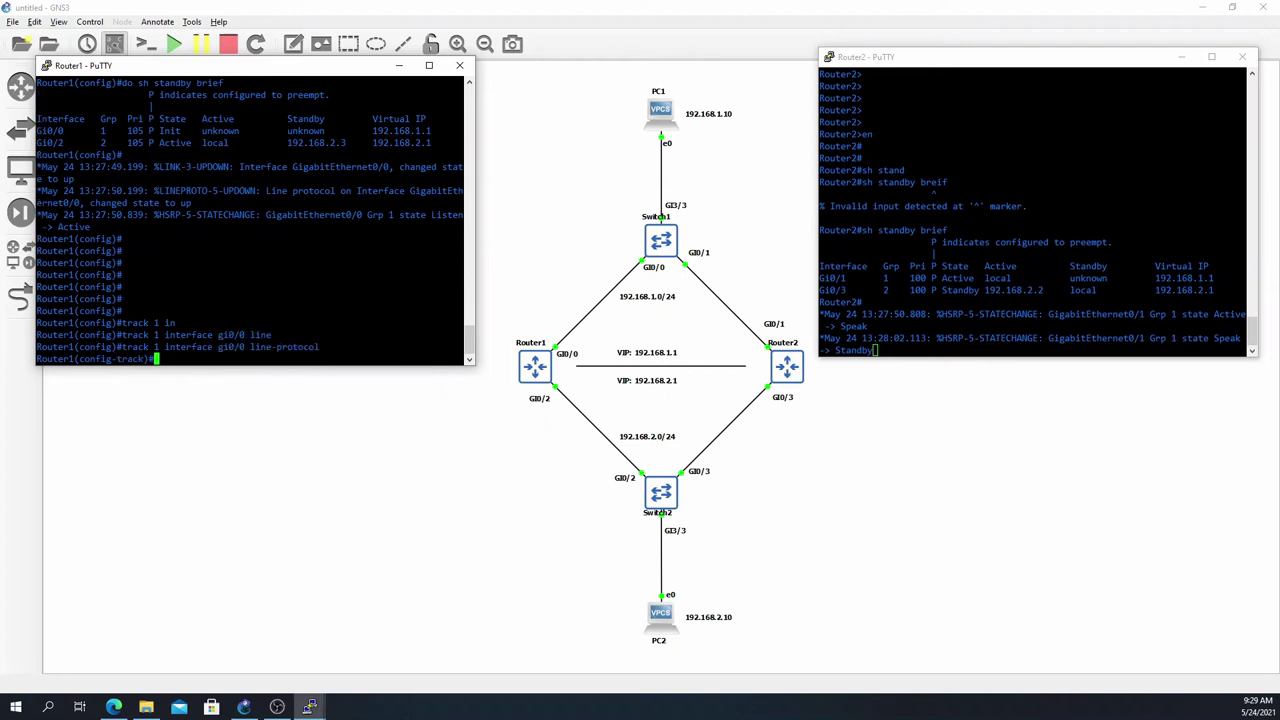
{"action": "type", "text": "exit"}
{"action": "key", "text": "Return"}
- Create track 2 on Gi0/2 line-protocol and list both tracks with 'do sh track brief'
{"action": "type", "text": "ter1(config)#t"}
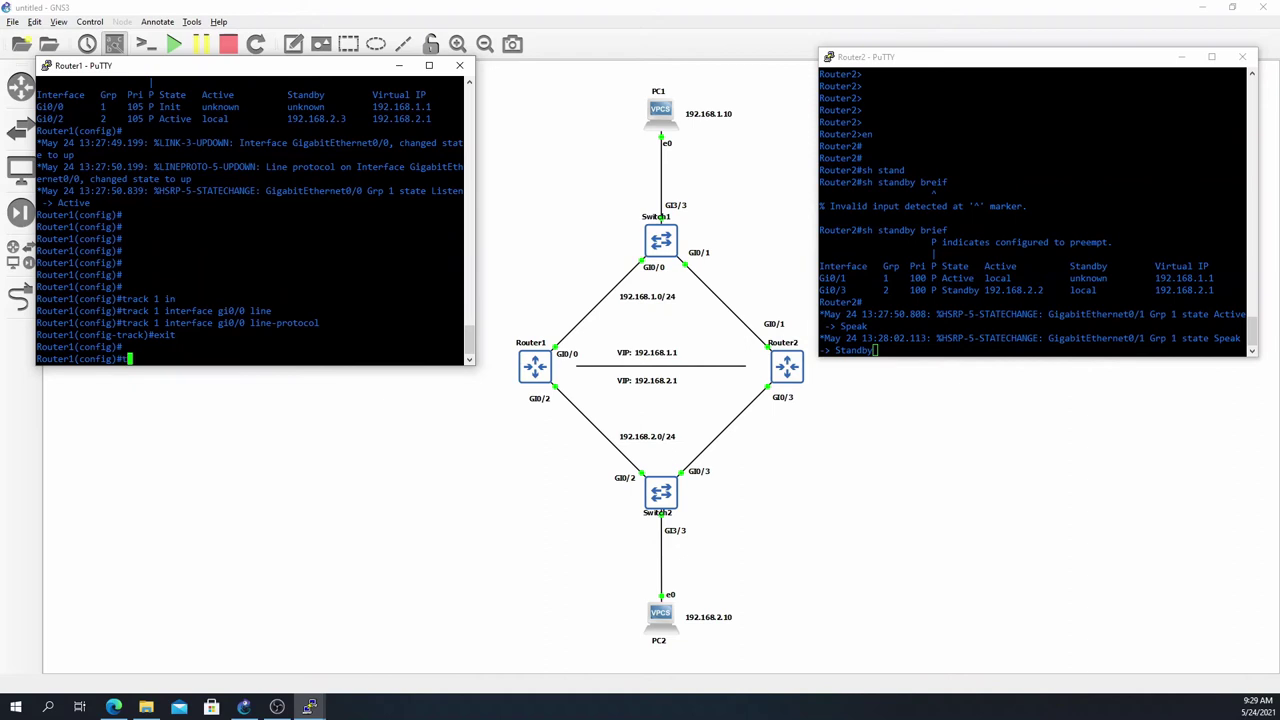
{"action": "type", "text": "r"}
{"action": "key", "text": "Tab"}
{"action": "type", "text": "ack "}
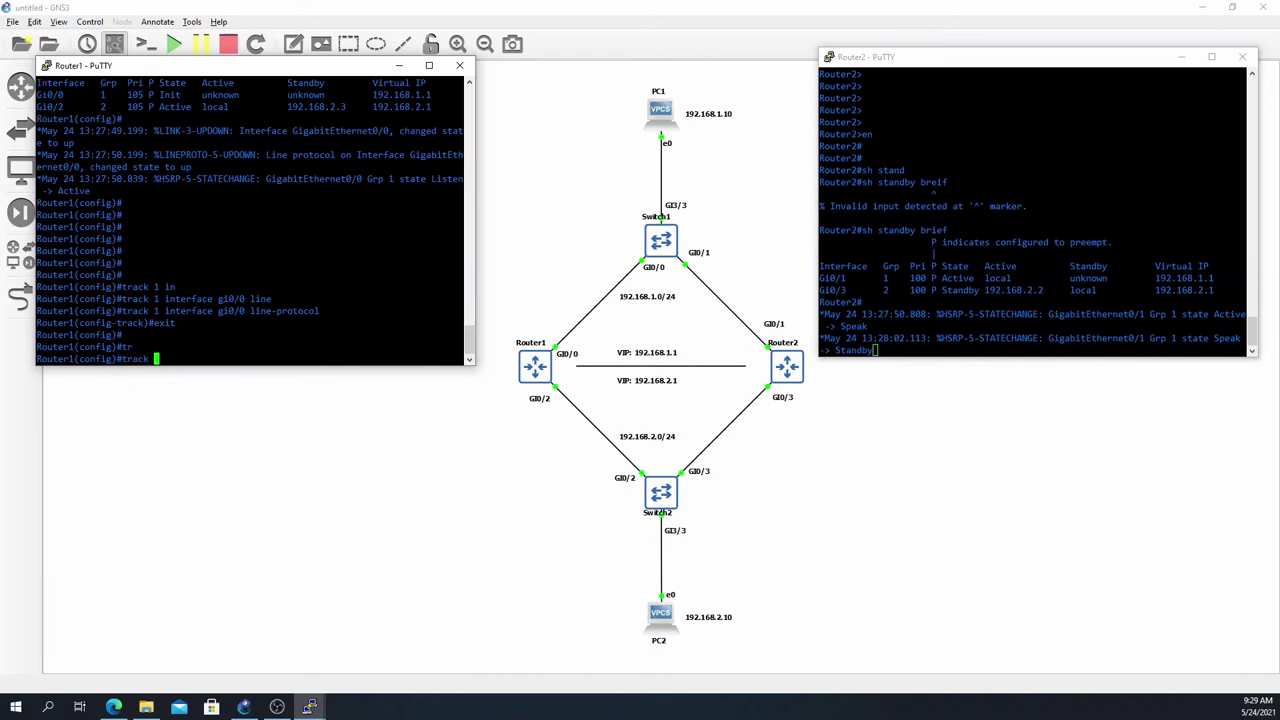
{"action": "type", "text": "2 in"}
{"action": "key", "text": "Tab"}
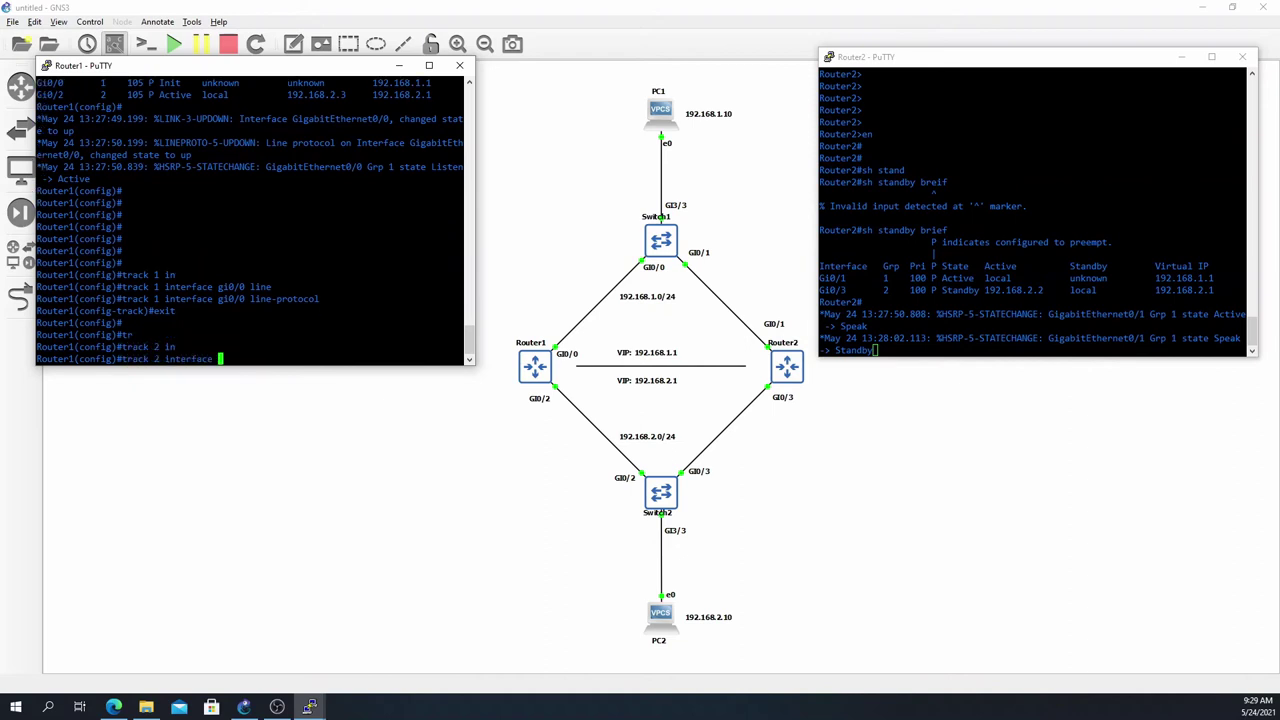
{"action": "type", "text": "gi0/2 line"}
{"action": "key", "text": "Tab"}
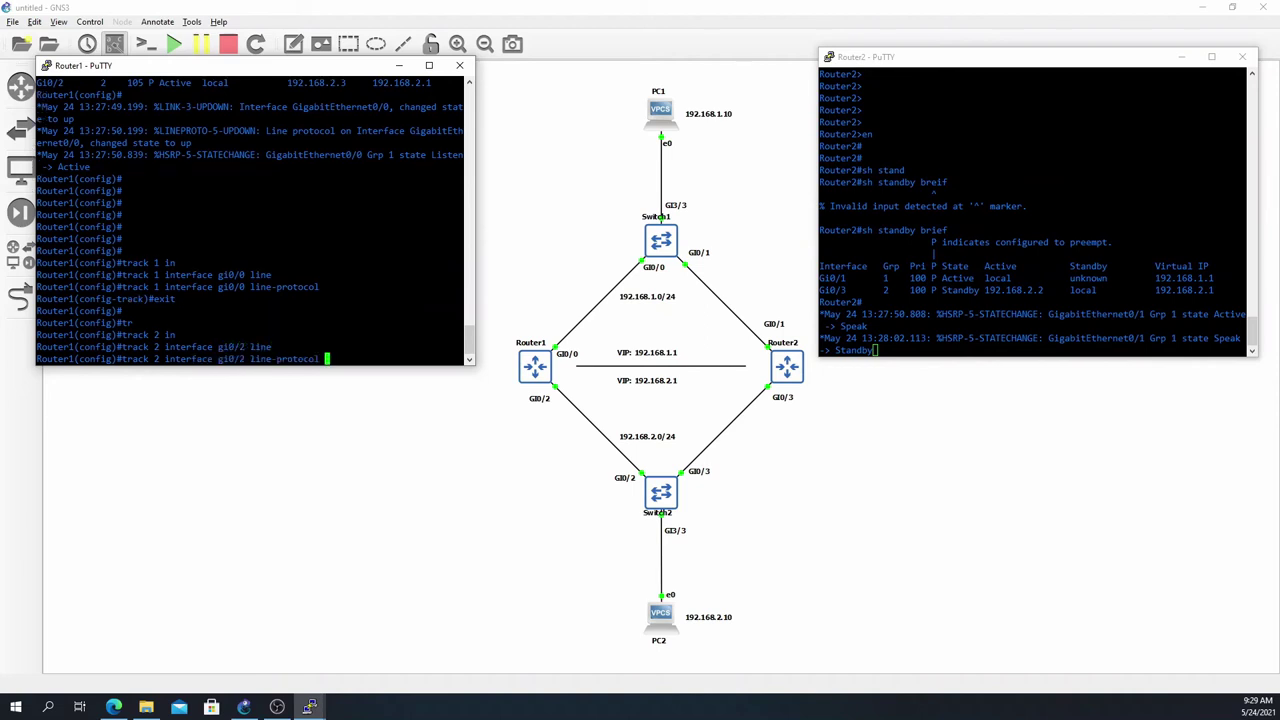
{"action": "key", "text": "Return"}
{"action": "type", "text": "exit"}
{"action": "key", "text": "Return"}
{"action": "key", "text": "Return"}
{"action": "key", "text": "Return"}
{"action": "key", "text": "Return"}
{"action": "key", "text": "Return"}
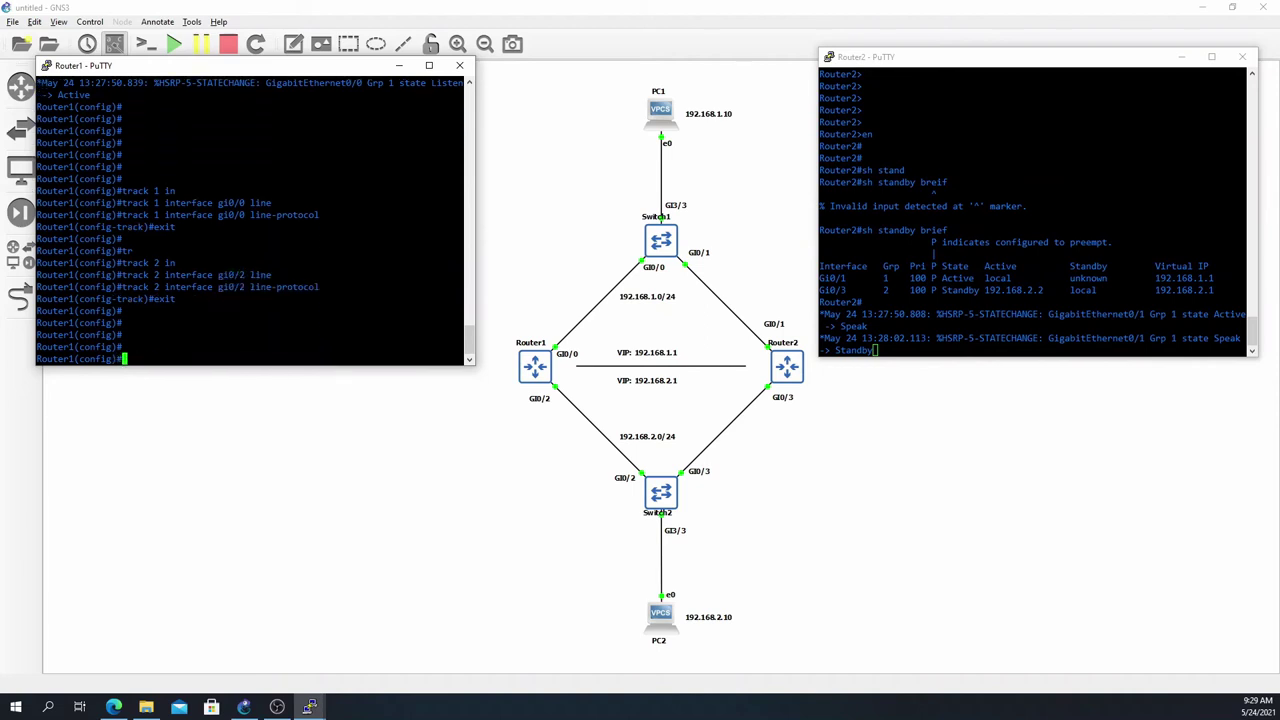
{"action": "type", "text": "do sh track brief"}
{"action": "key", "text": "Return"}
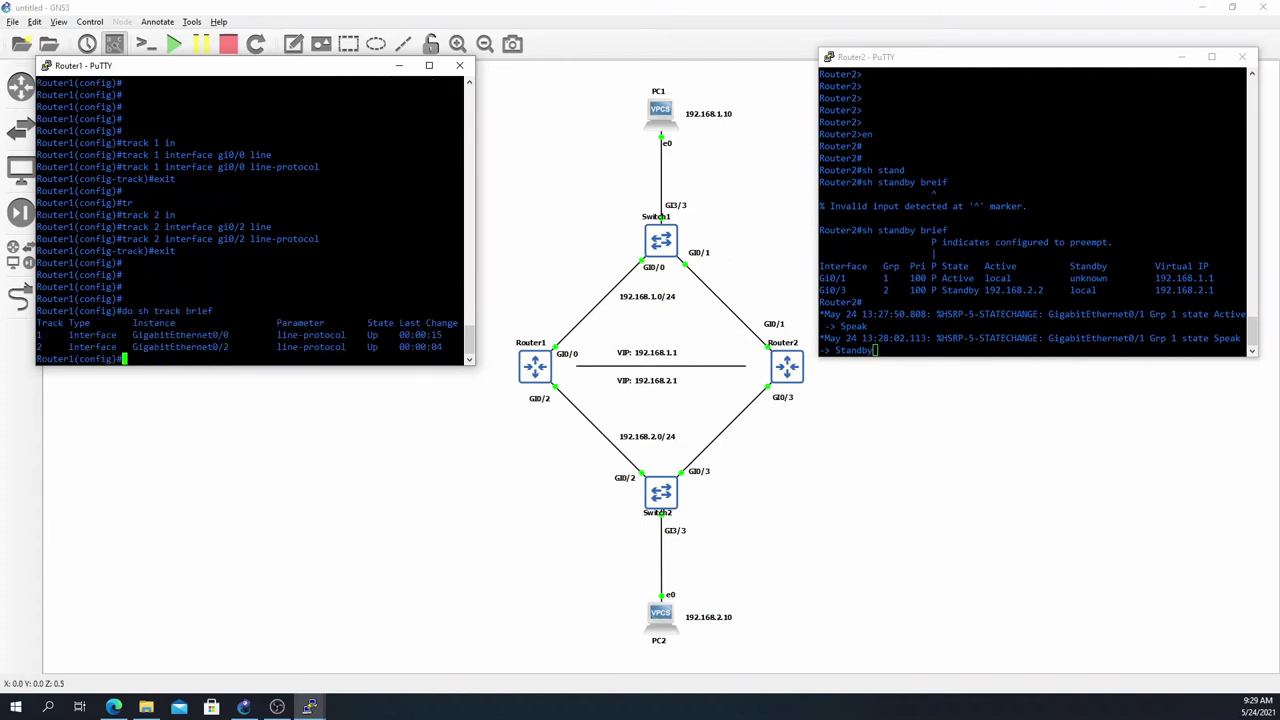
- On Router1 Gi0/2, add 'standby 2 track 1 decrement 100'
{"action": "left_click_drag", "start_coordinate": [357, 334], "coordinate": [382, 346]}
{"action": "type", "text": "int gi0/2"}
{"action": "key", "text": "Return"}
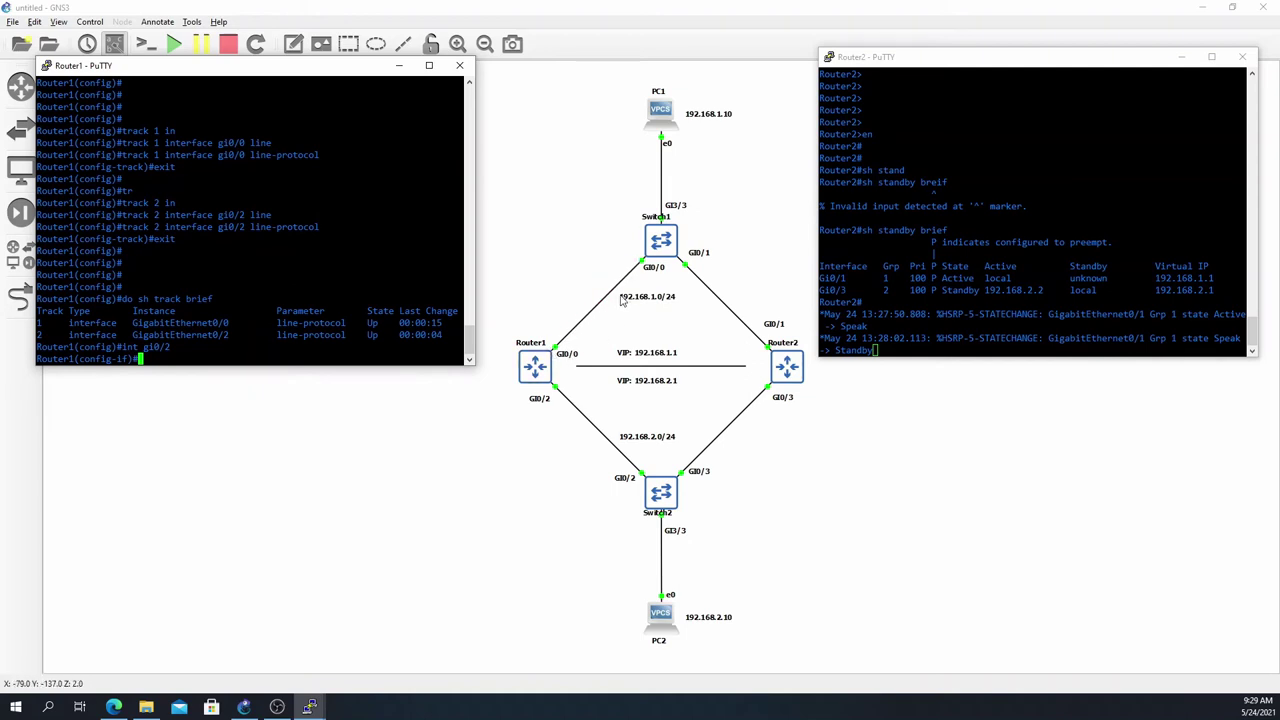
{"action": "double_click", "coordinate": [376, 286]}
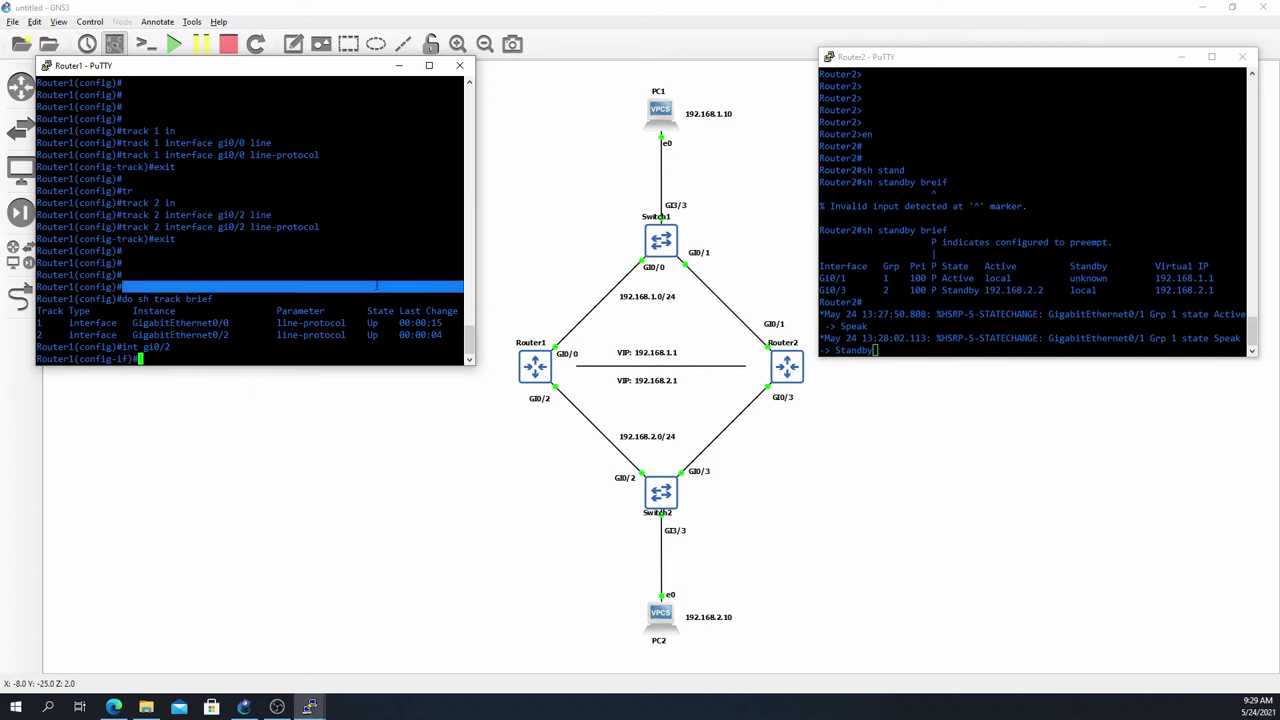
{"action": "type", "text": "st"}
{"action": "key", "text": "Tab"}
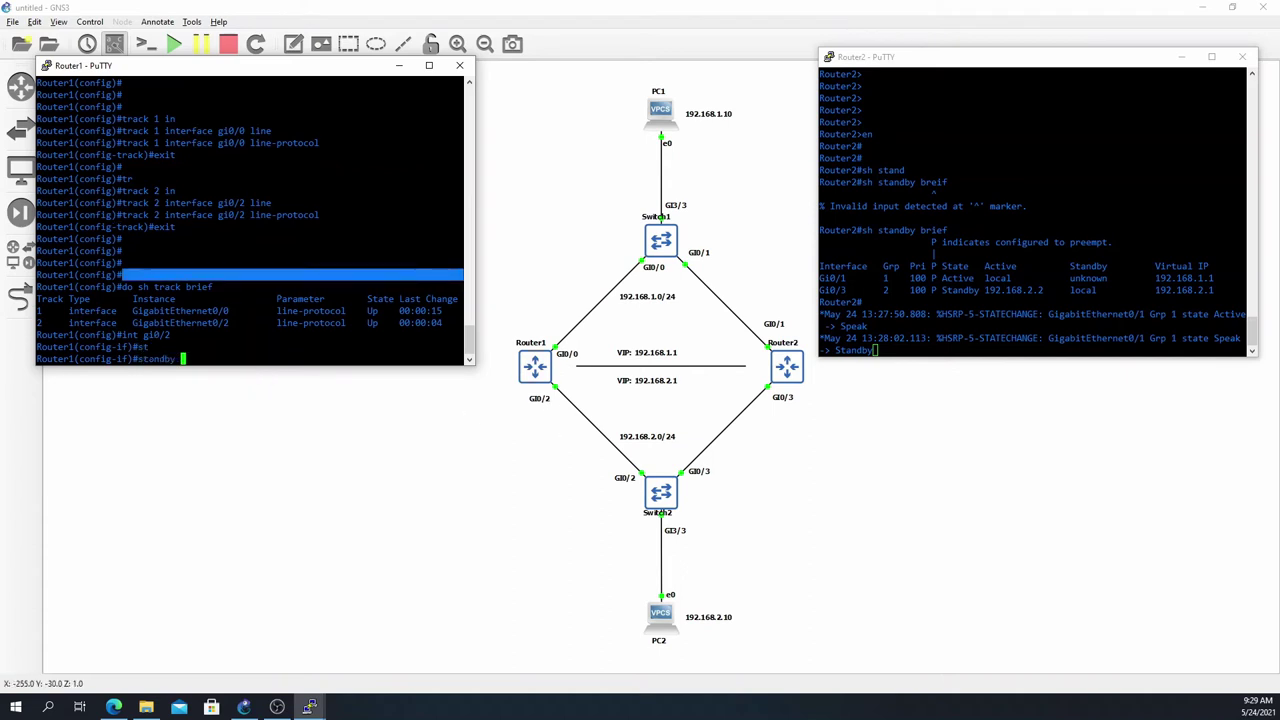
{"action": "left_click", "coordinate": [262, 345]}
{"action": "type", "text": "2 "}
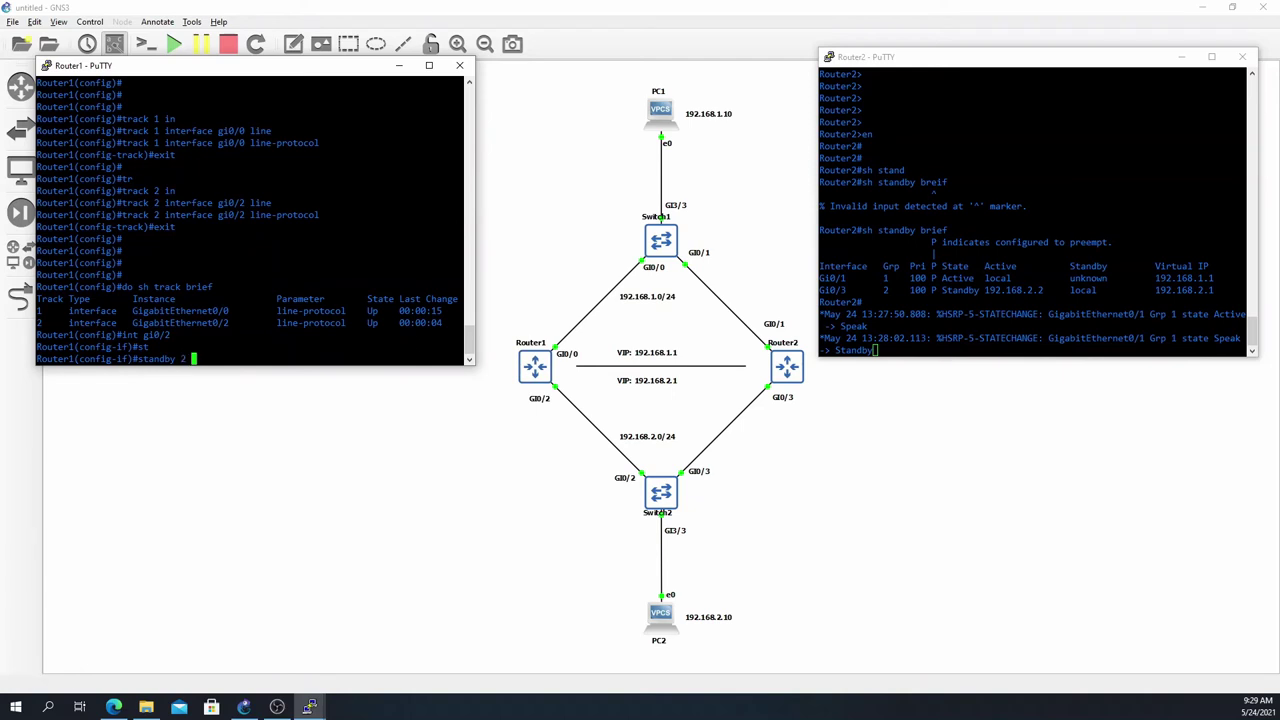
{"action": "type", "text": "tra"}
{"action": "key", "text": "Tab"}
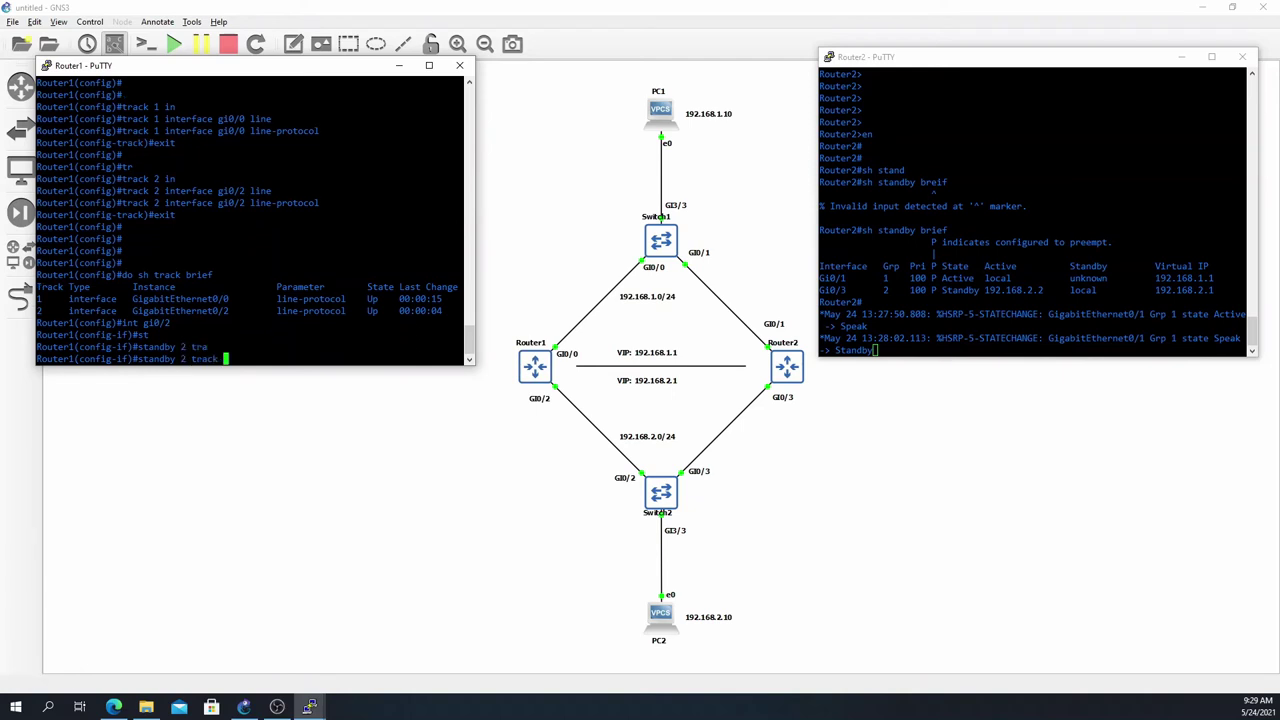
{"action": "type", "text": "1"}
{"action": "type", "text": "de"}
{"action": "key", "text": "Tab"}
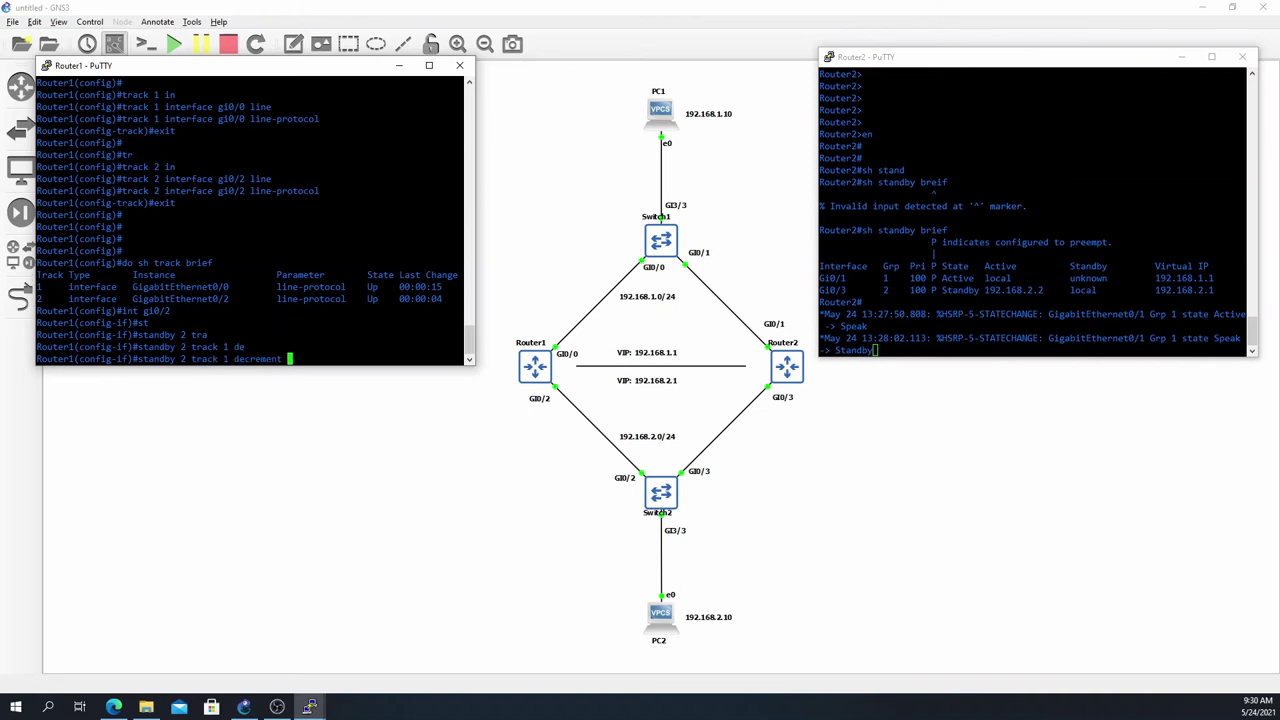
{"action": "type", "text": "100"}
{"action": "key", "text": "Return"}
{"action": "type", "text": "exit"}
{"action": "key", "text": "Return"}
{"action": "key", "text": "Return"}
{"action": "key", "text": "Return"}
{"action": "key", "text": "Return"}
- On Router1 Gi0/0, add 'standby 1 track 2 decrement 100'
{"action": "type", "text": "int gi0/0"}
{"action": "key", "text": "Return"}
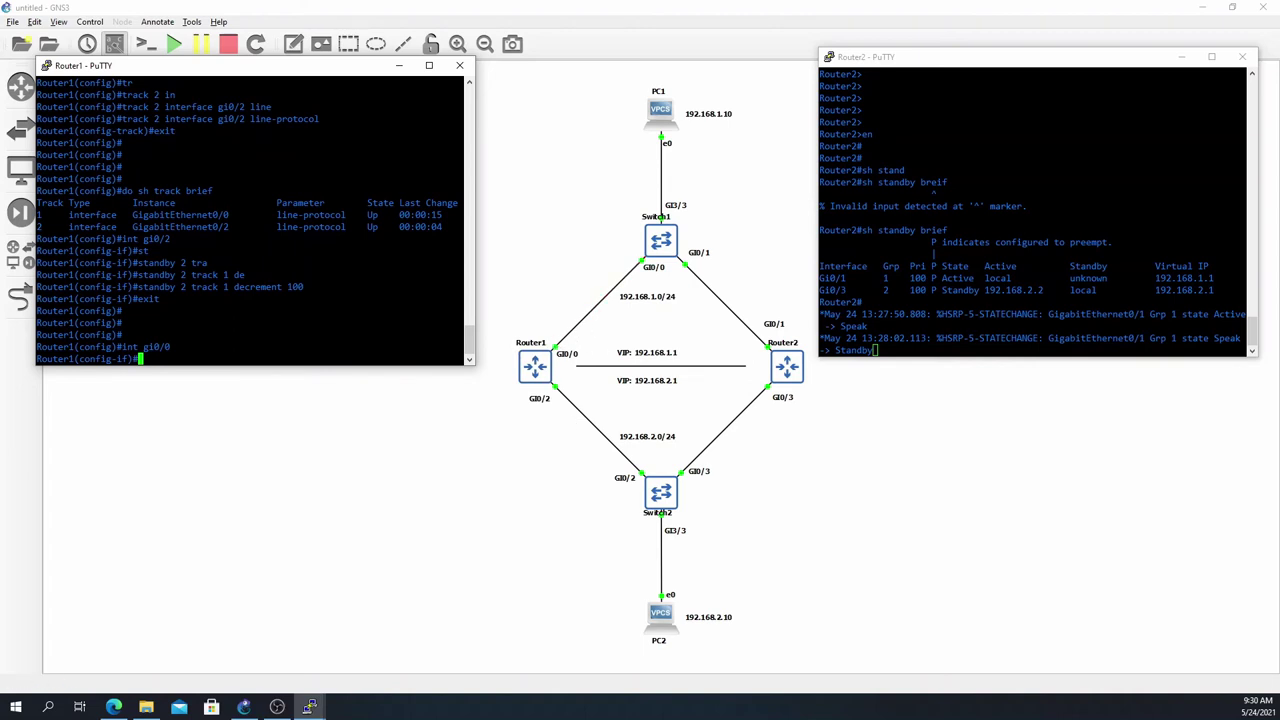
{"action": "type", "text": "st"}
{"action": "key", "text": "Tab"}
{"action": "type", "text": "1 "}
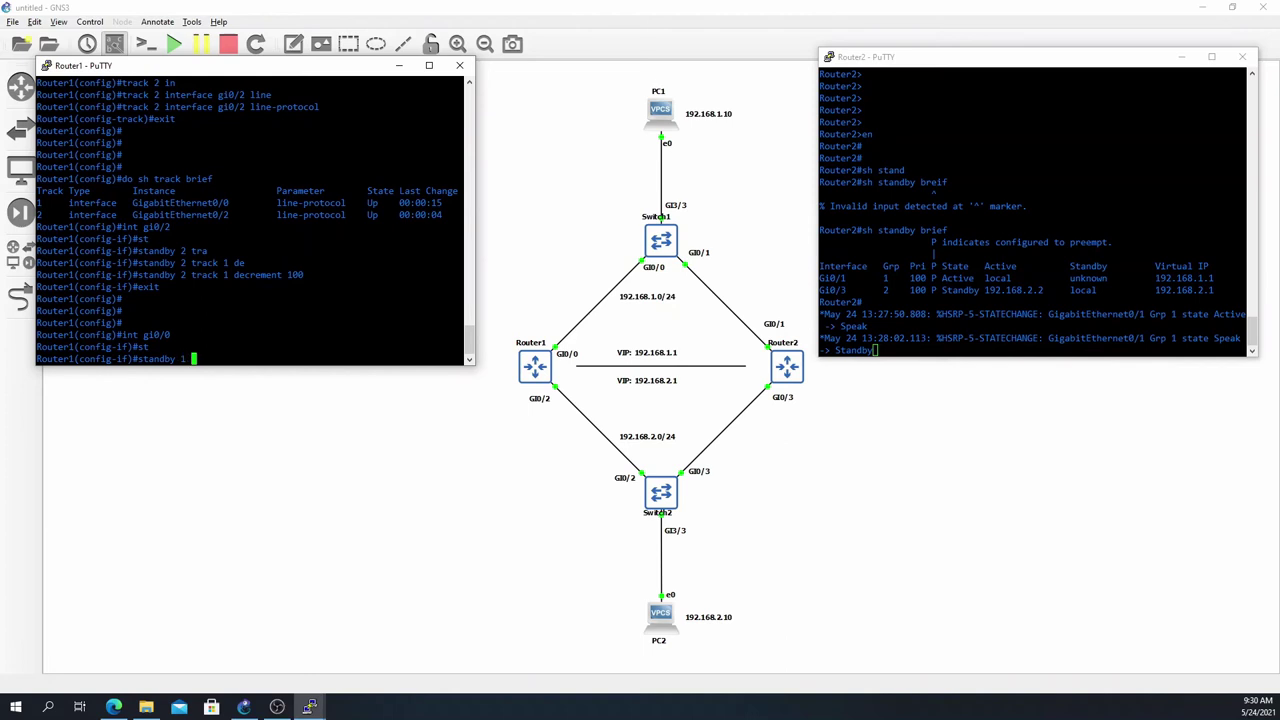
{"action": "type", "text": "tr"}
{"action": "key", "text": "Tab"}
{"action": "type", "text": "2 "}
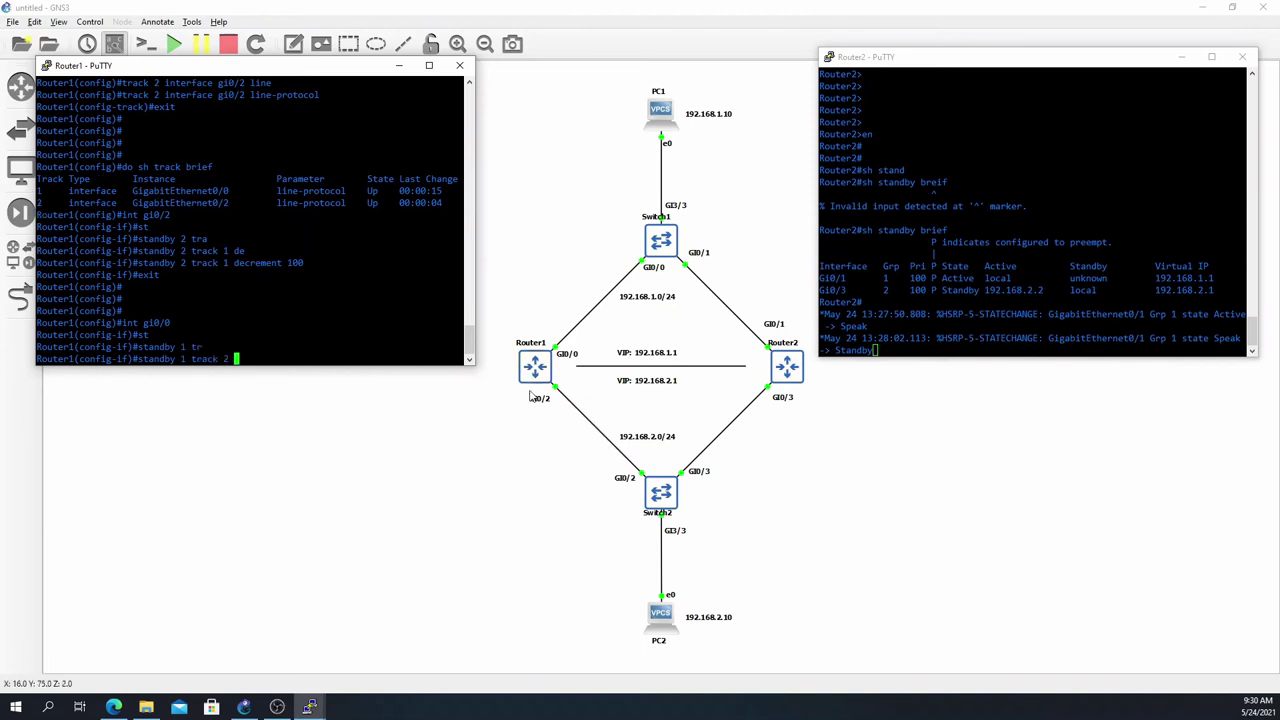
{"action": "type", "text": "de"}
{"action": "key", "text": "Tab"}
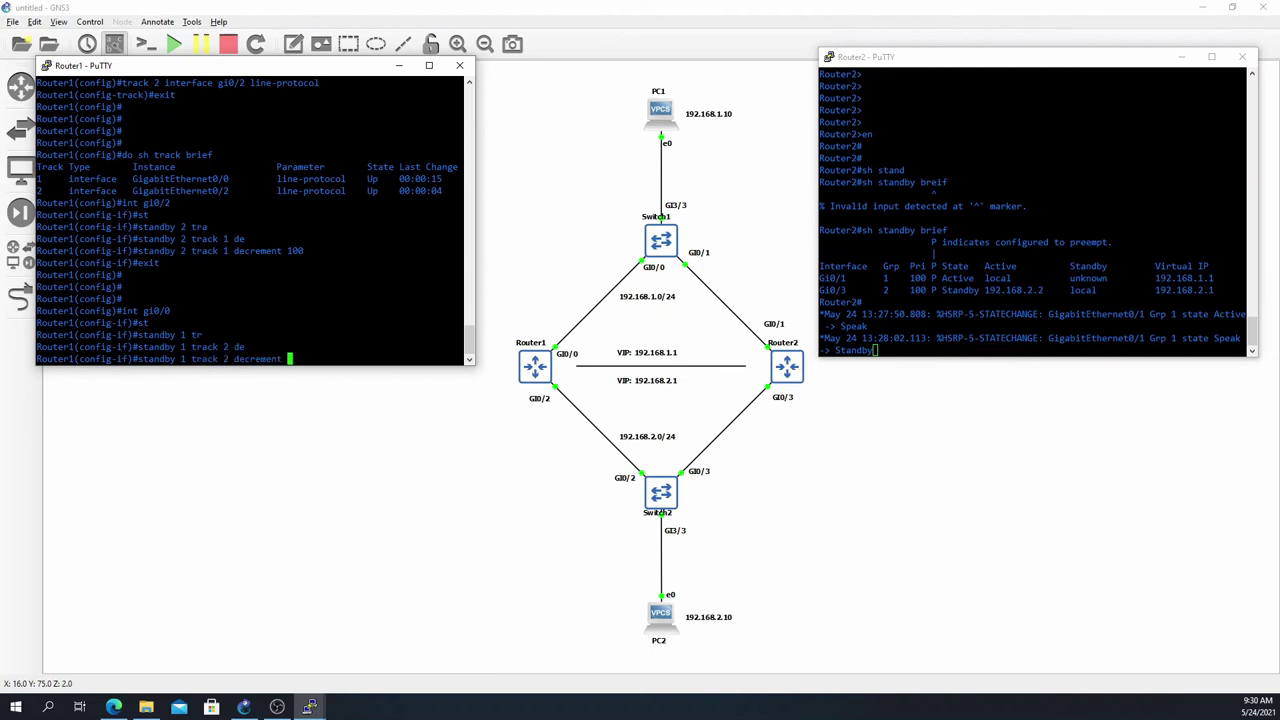
{"action": "type", "text": "100"}
{"action": "key", "text": "Return"}
{"action": "type", "text": "exit"}
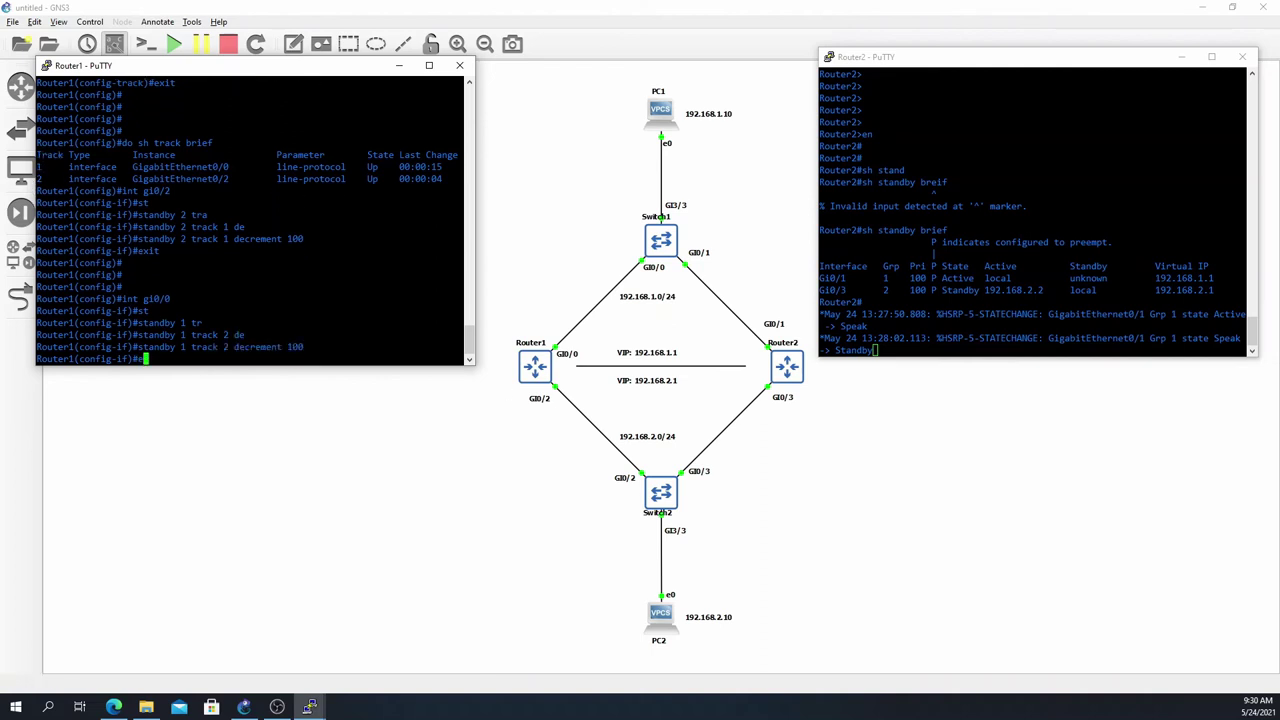
{"action": "key", "text": "Return"}
{"action": "key", "text": "Return"}
{"action": "key", "text": "Return"}
{"action": "key", "text": "Return"}
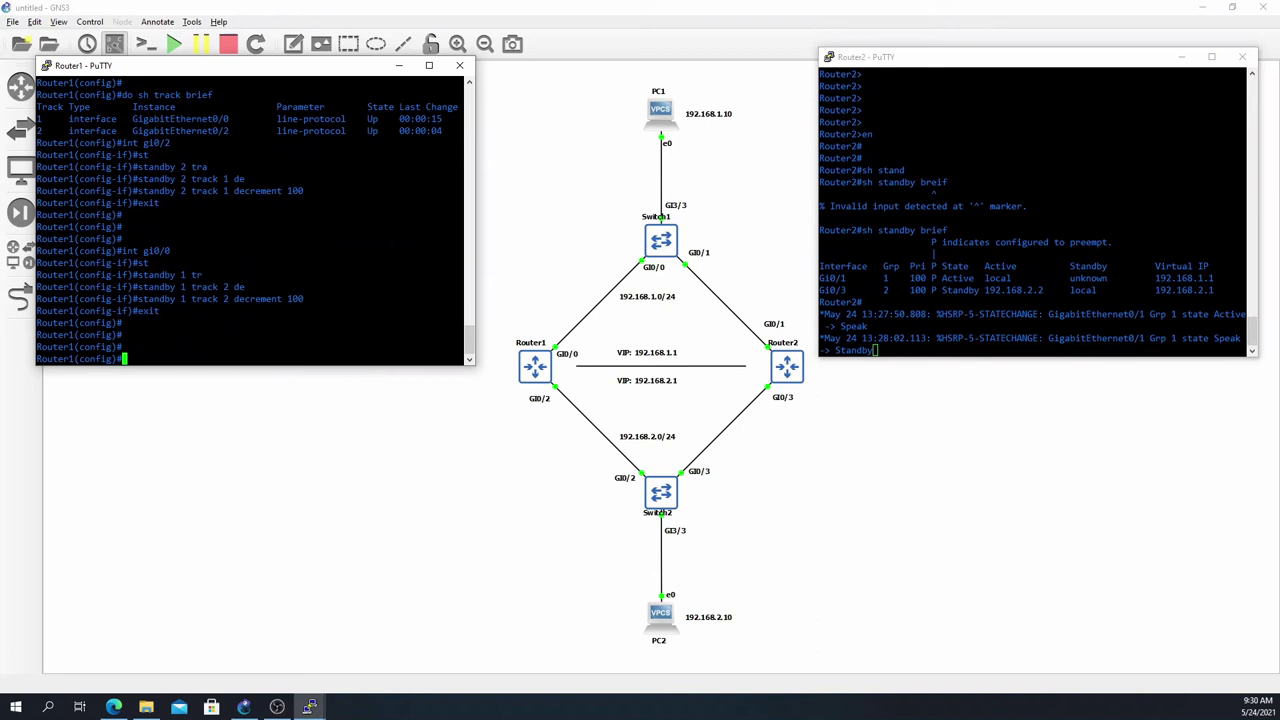
- Show Router2's Gi0/1 running configuration and highlight its standby 1 preempt line
{"action": "key", "text": "alt+Tab"}
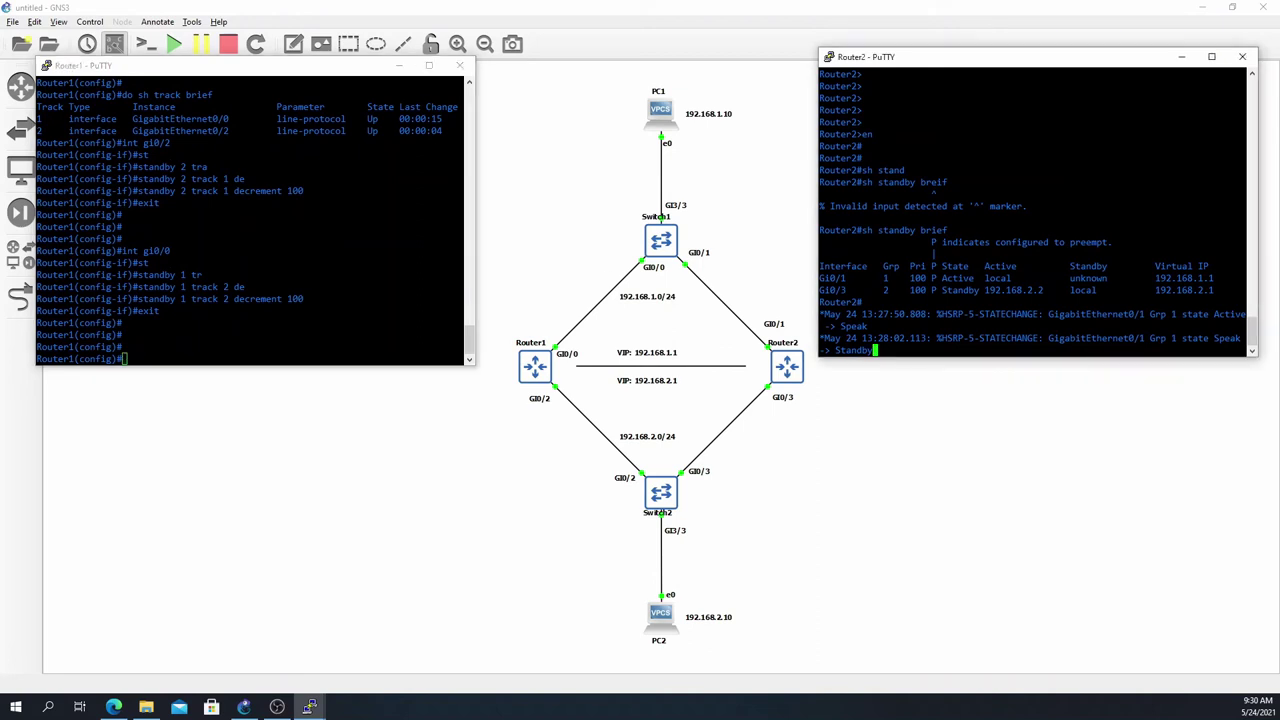
{"action": "type", "text": "'"}
{"action": "key", "text": "Return"}
{"action": "key", "text": "Return"}
{"action": "key", "text": "Return"}
{"action": "key", "text": "Return"}
{"action": "key", "text": "Return"}
{"action": "key", "text": "Return"}
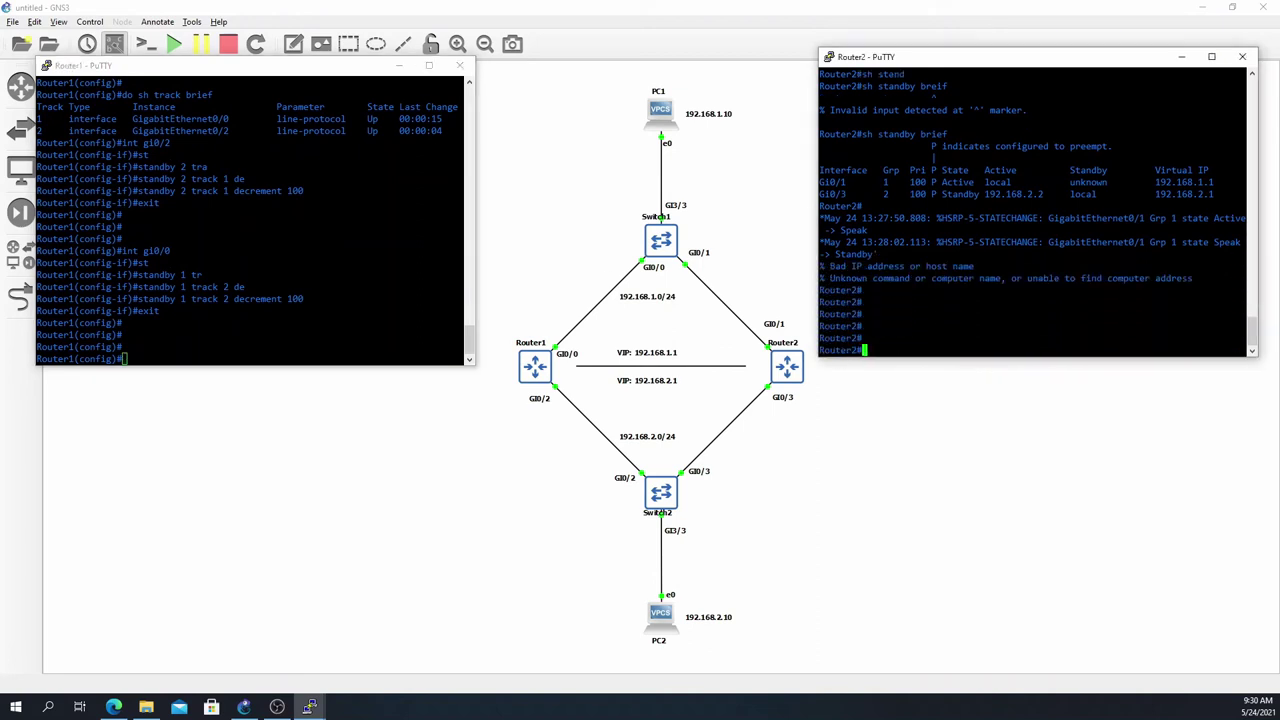
{"action": "type", "text": "sh"}
{"action": "type", "text": "nt gi0/1"}
{"action": "key", "text": "Return"}
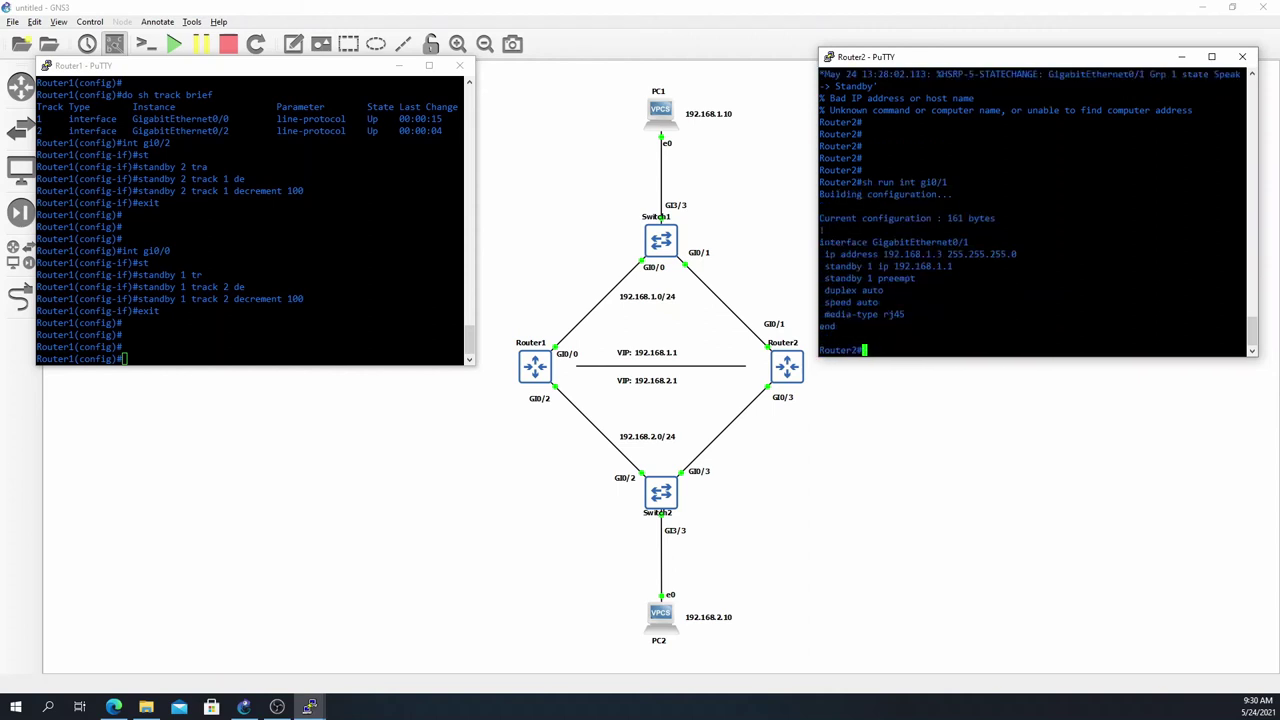
{"action": "left_click_drag", "start_coordinate": [826, 278], "coordinate": [1246, 278]}
{"action": "left_click", "coordinate": [1246, 278]}
- Show Router2's Gi0/3 running configuration with its HSRP group 2 settings
{"action": "key", "text": "Up"}
{"action": "key", "text": "BackSpace"}
{"action": "type", "text": "3"}
{"action": "key", "text": "Return"}
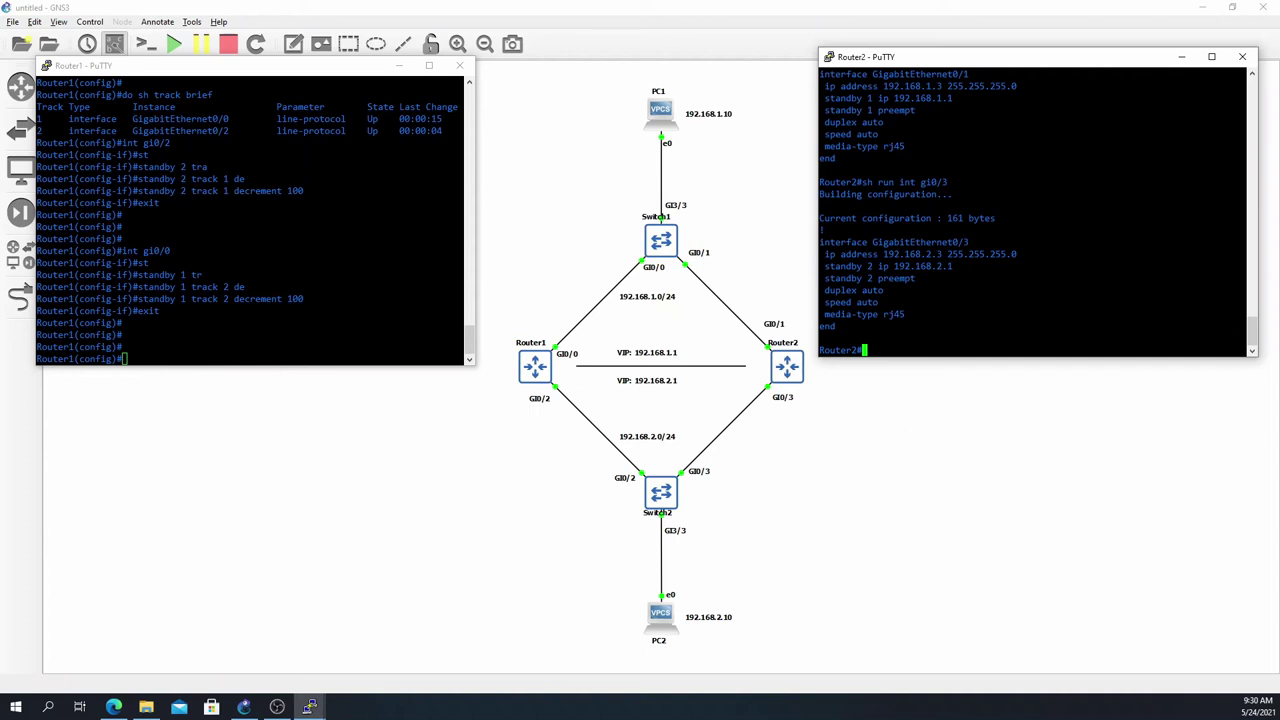
{"action": "key", "text": "alt+Tab"}
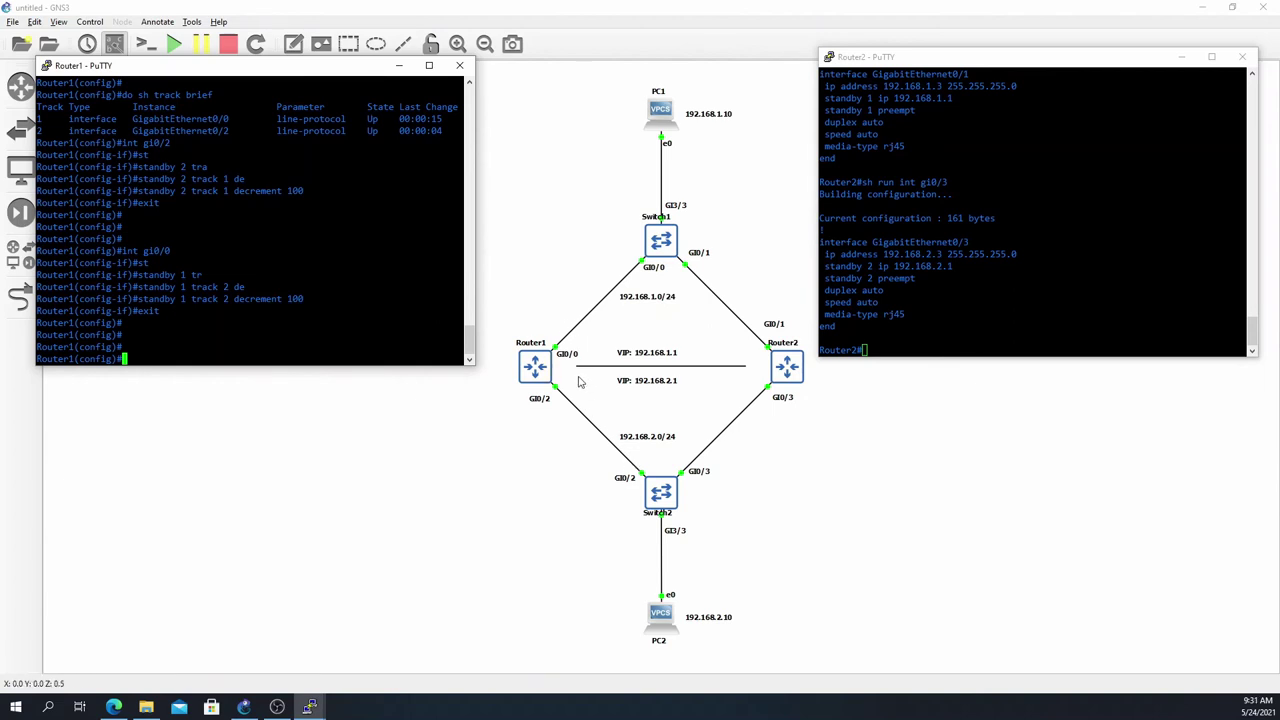
- Delete the Switch1–Router1 link from the topology
{"action": "left_click", "coordinate": [430, 513]}
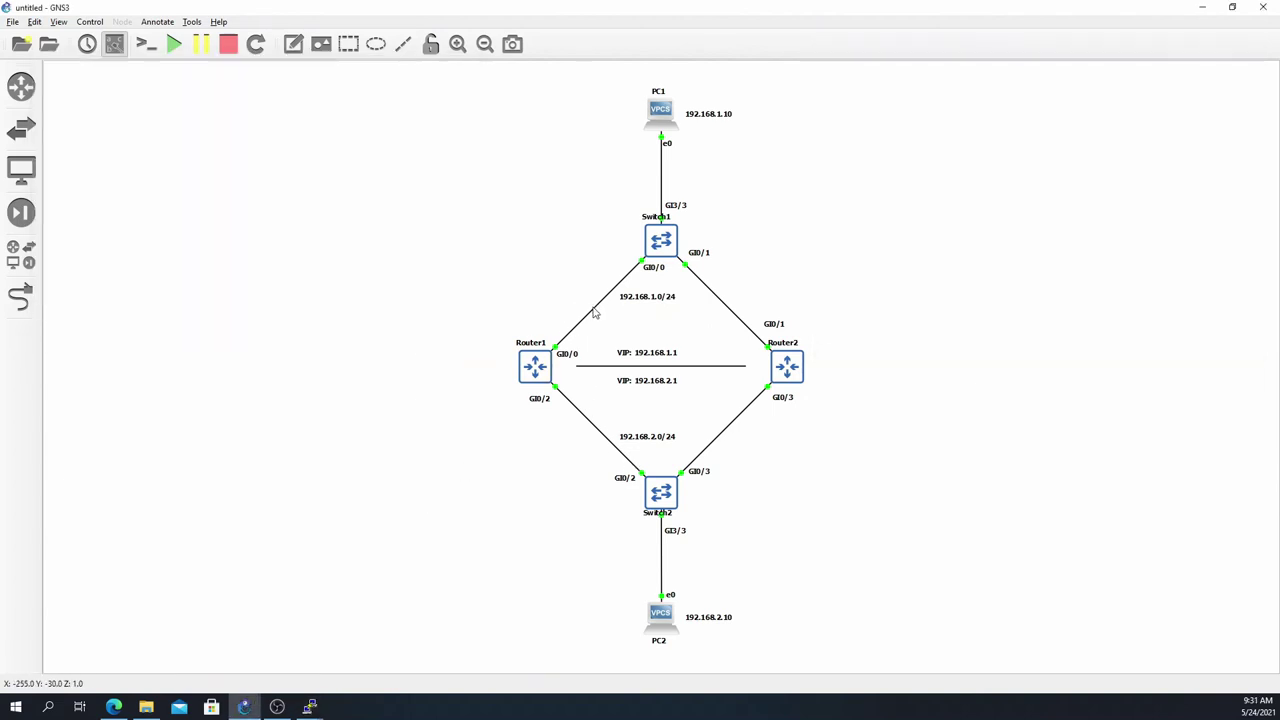
{"action": "right_click", "coordinate": [594, 316]}
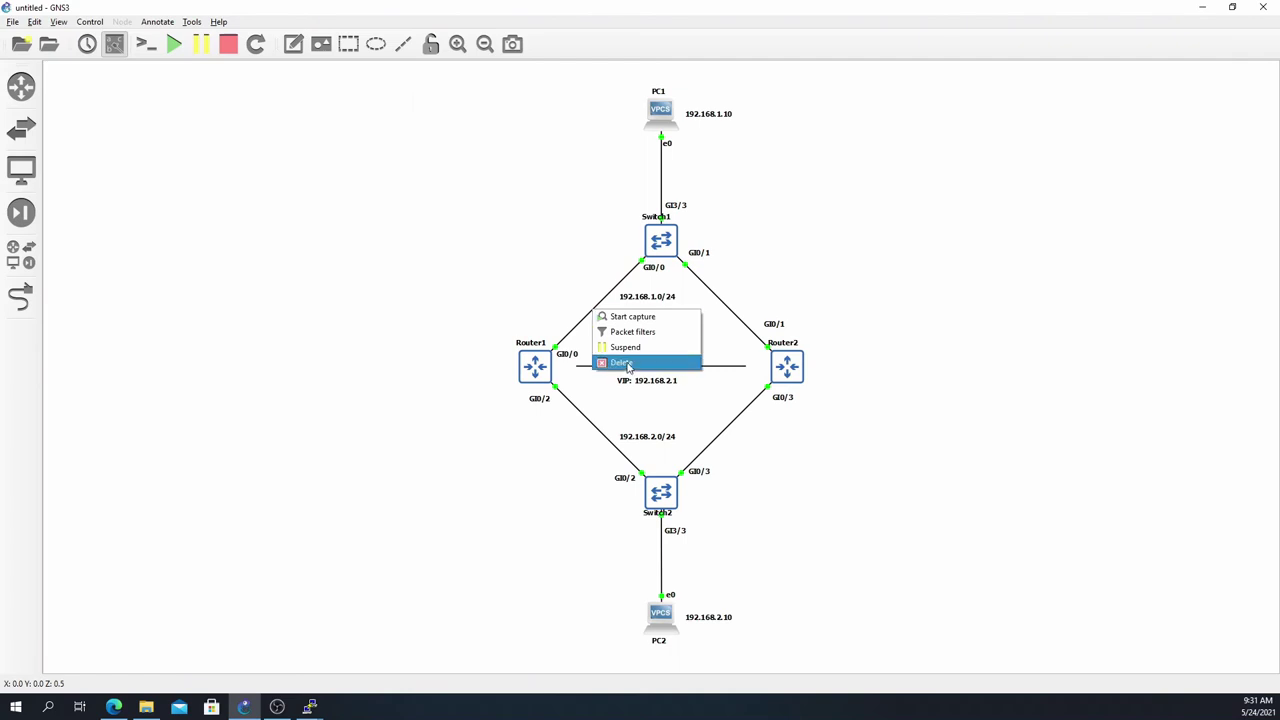
{"action": "left_click", "coordinate": [630, 366]}
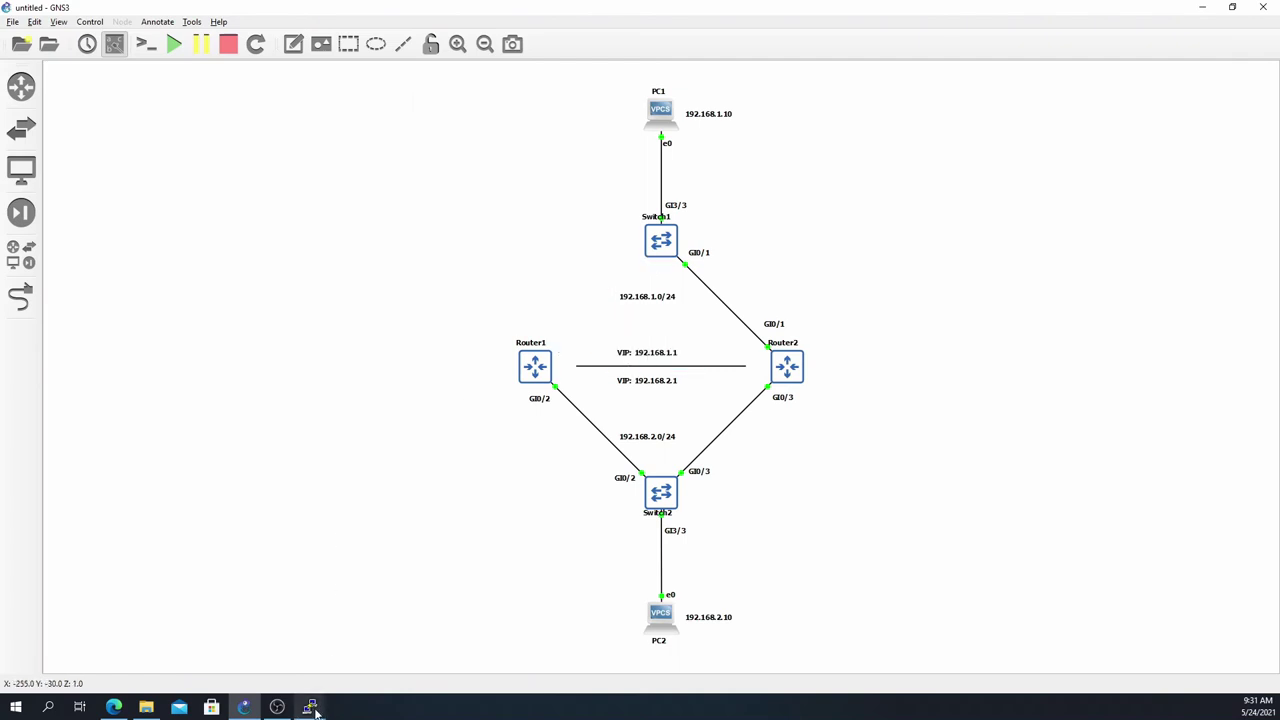
- Run 'do sh standby brief' on Router1 to check its HSRP priorities after the link cut
{"action": "mouse_move", "coordinate": [311, 707]}
{"action": "left_click", "coordinate": [123, 651]}
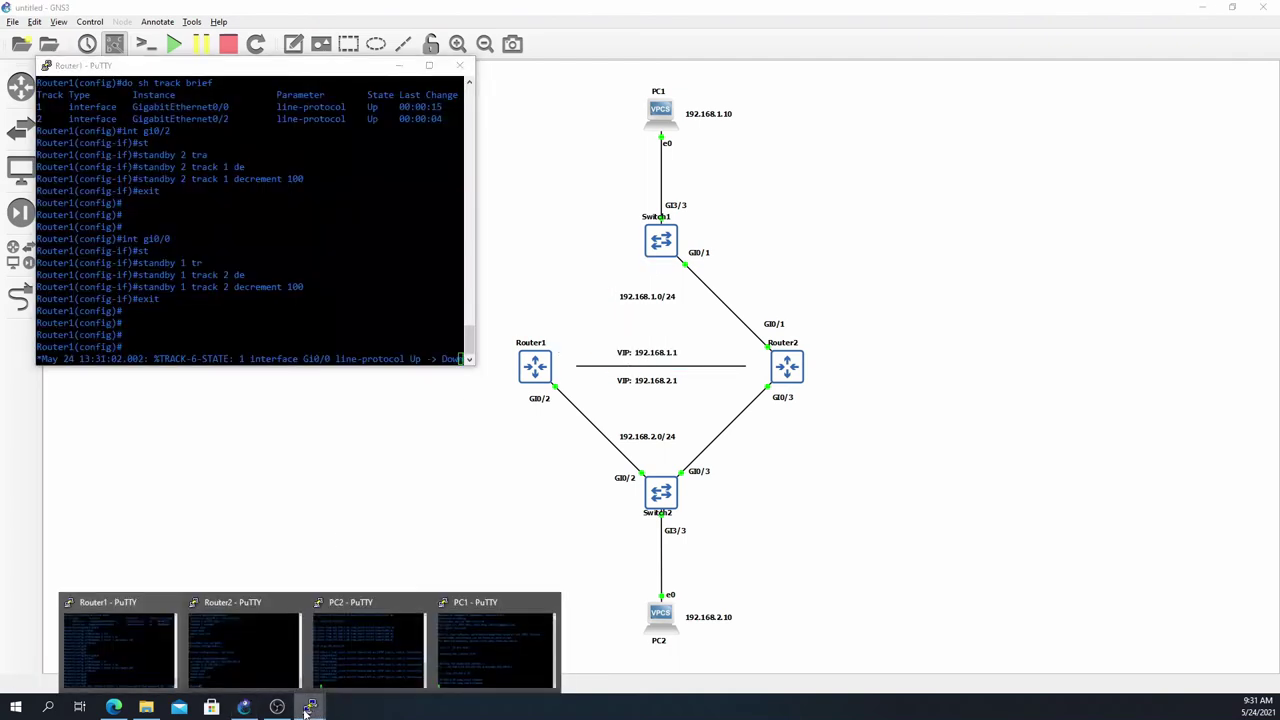
{"action": "left_click", "coordinate": [244, 650]}
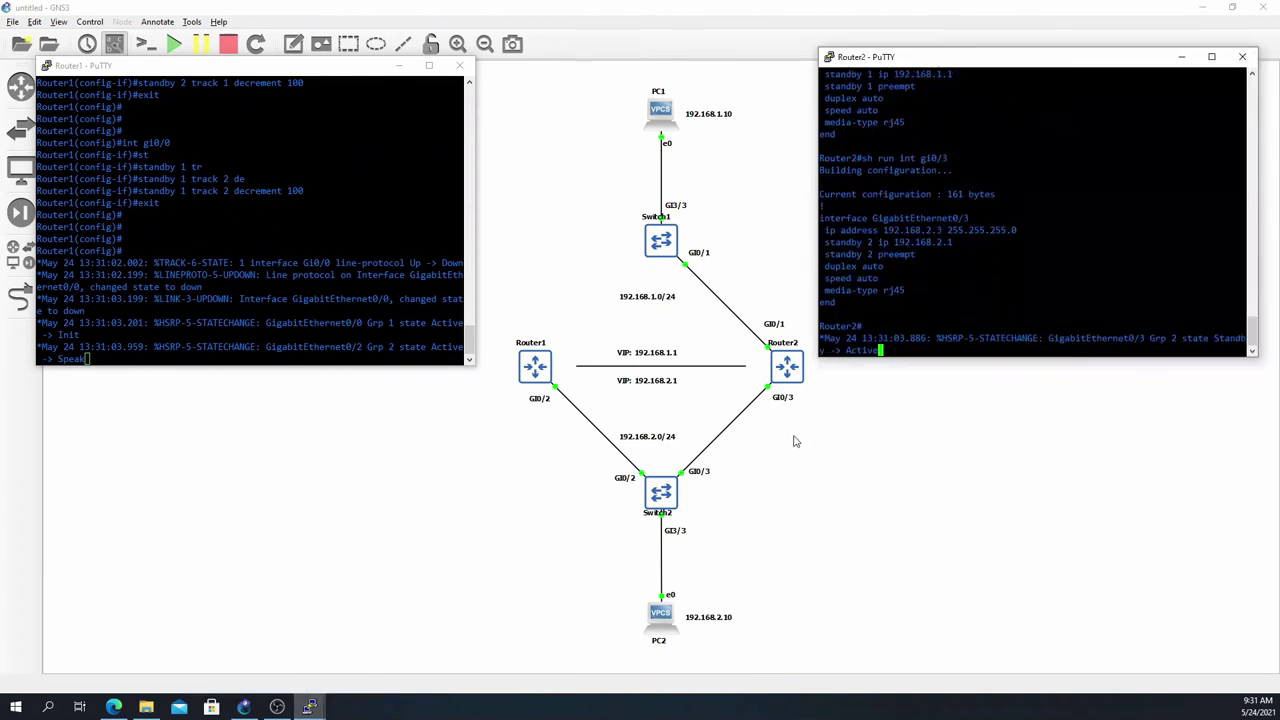
{"action": "key", "text": "Return"}
{"action": "key", "text": "Return"}
{"action": "key", "text": "Return"}
{"action": "key", "text": "Return"}
{"action": "key", "text": "Return"}
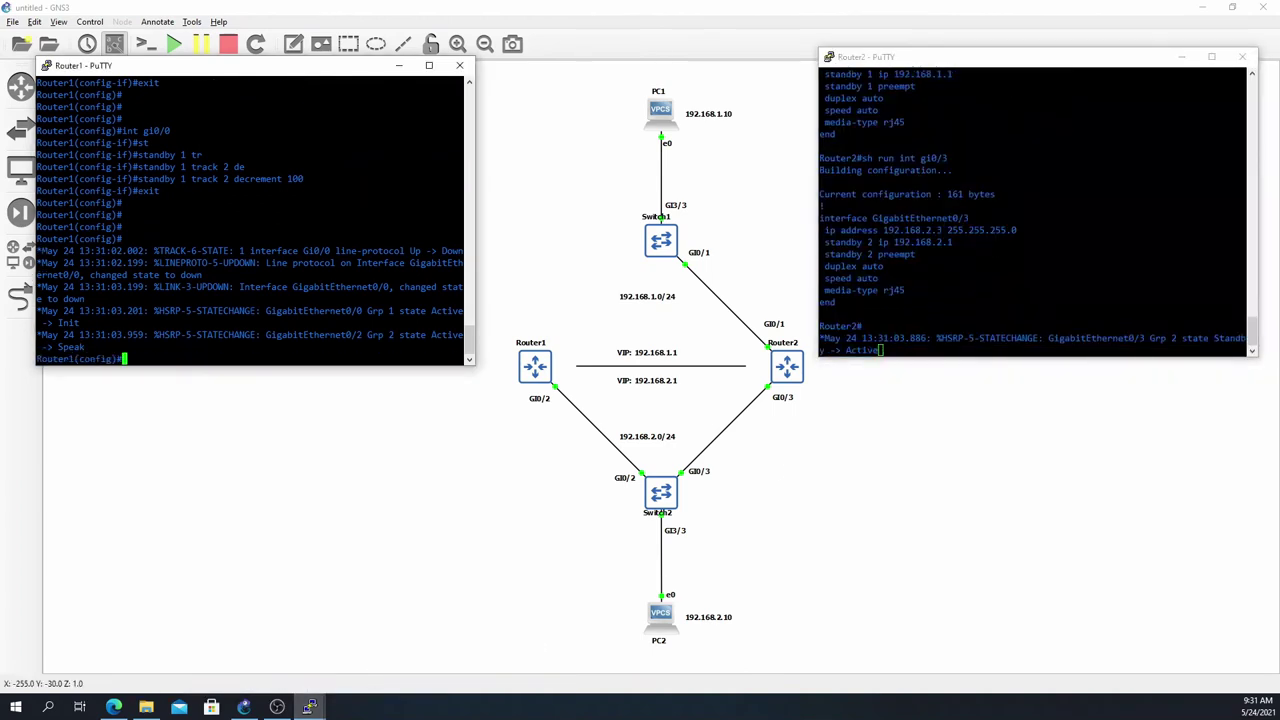
{"action": "type", "text": "do sh standby brief"}
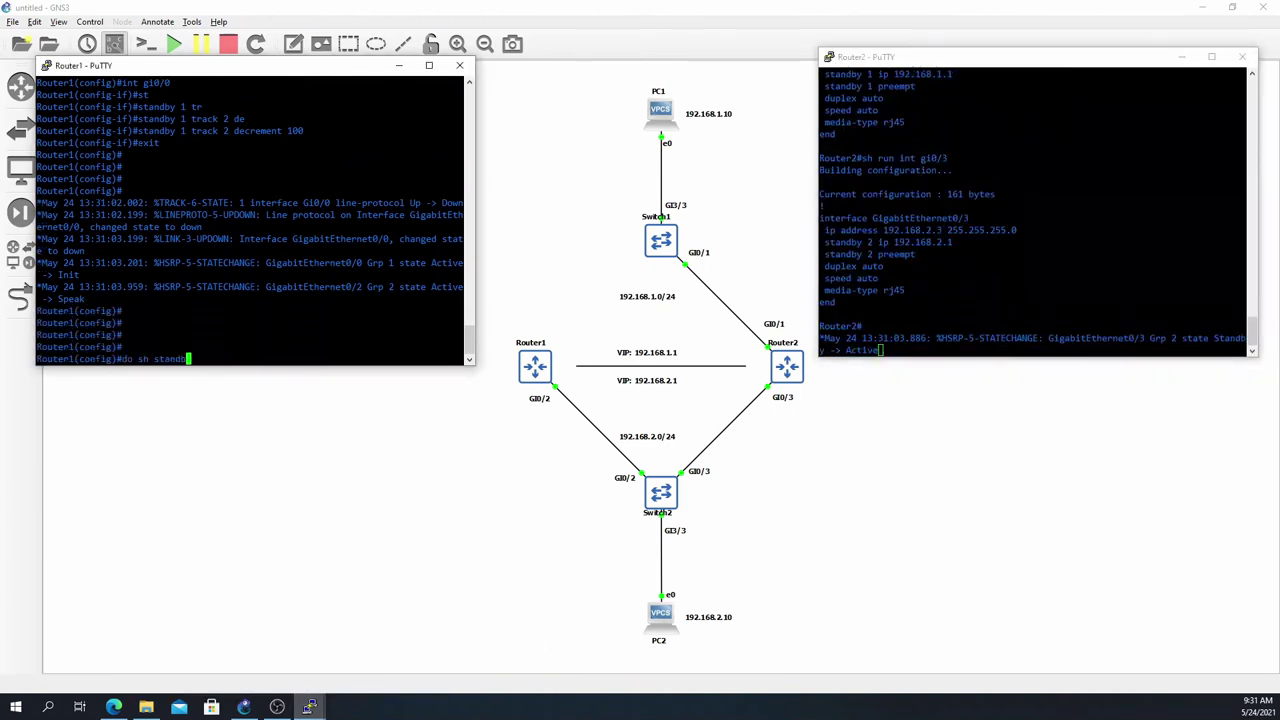
{"action": "key", "text": "Return"}
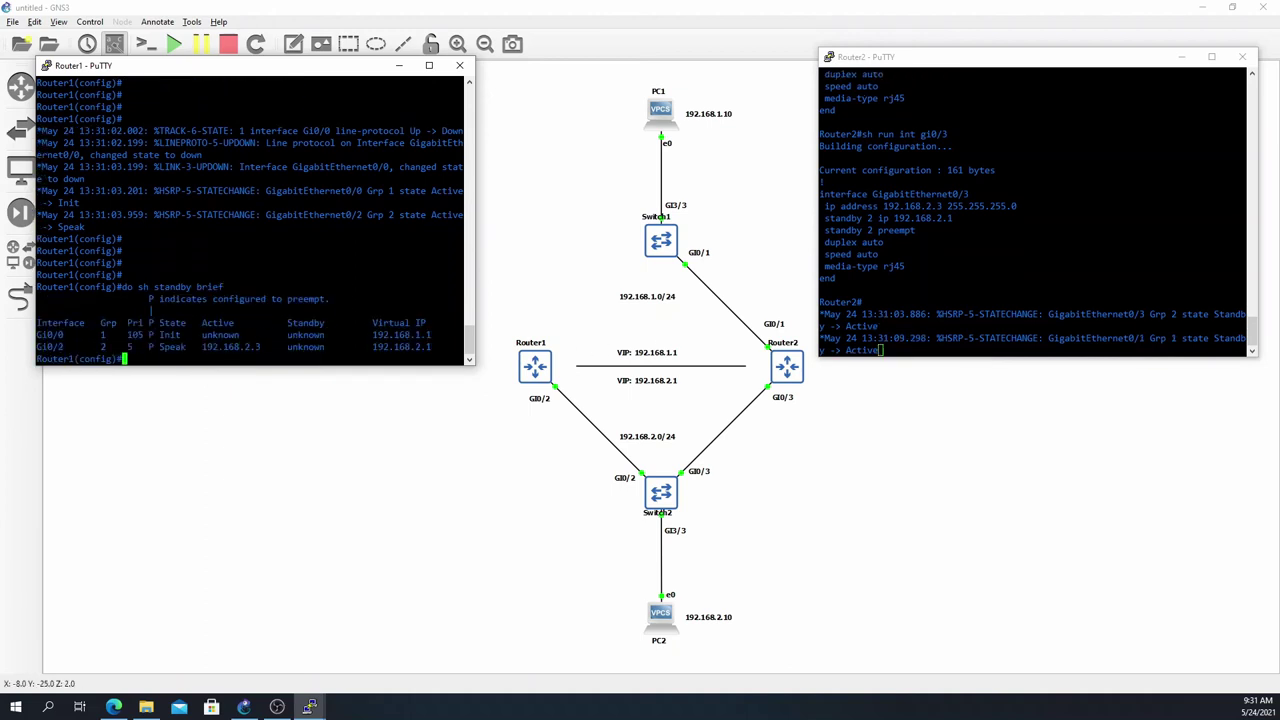
{"action": "left_click", "coordinate": [881, 350]}
- Run 'sh standby brief' on Router2 and check its Gi0/3 row
{"action": "key", "text": "Return"}
{"action": "key", "text": "Return"}
{"action": "key", "text": "Return"}
{"action": "key", "text": "Return"}
{"action": "key", "text": "Return"}
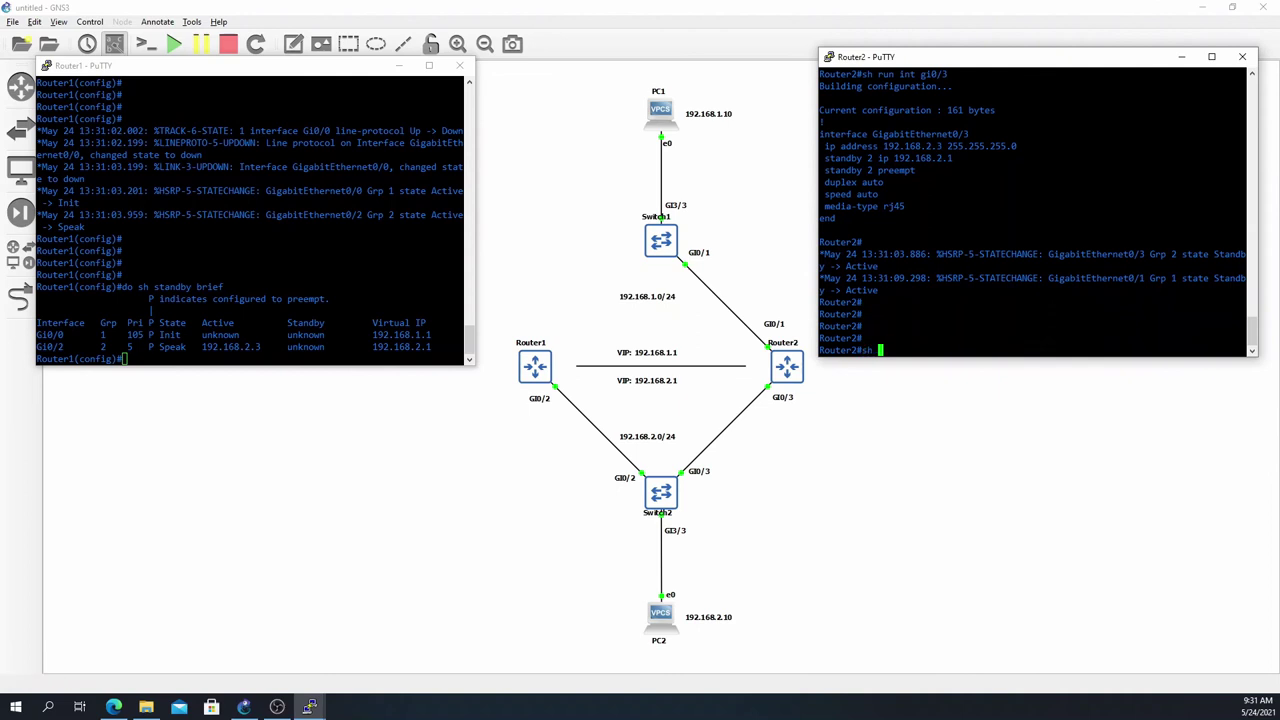
{"action": "type", "text": "sh stand"}
{"action": "key", "text": "Tab"}
{"action": "type", "text": "brief"}
{"action": "key", "text": "Return"}
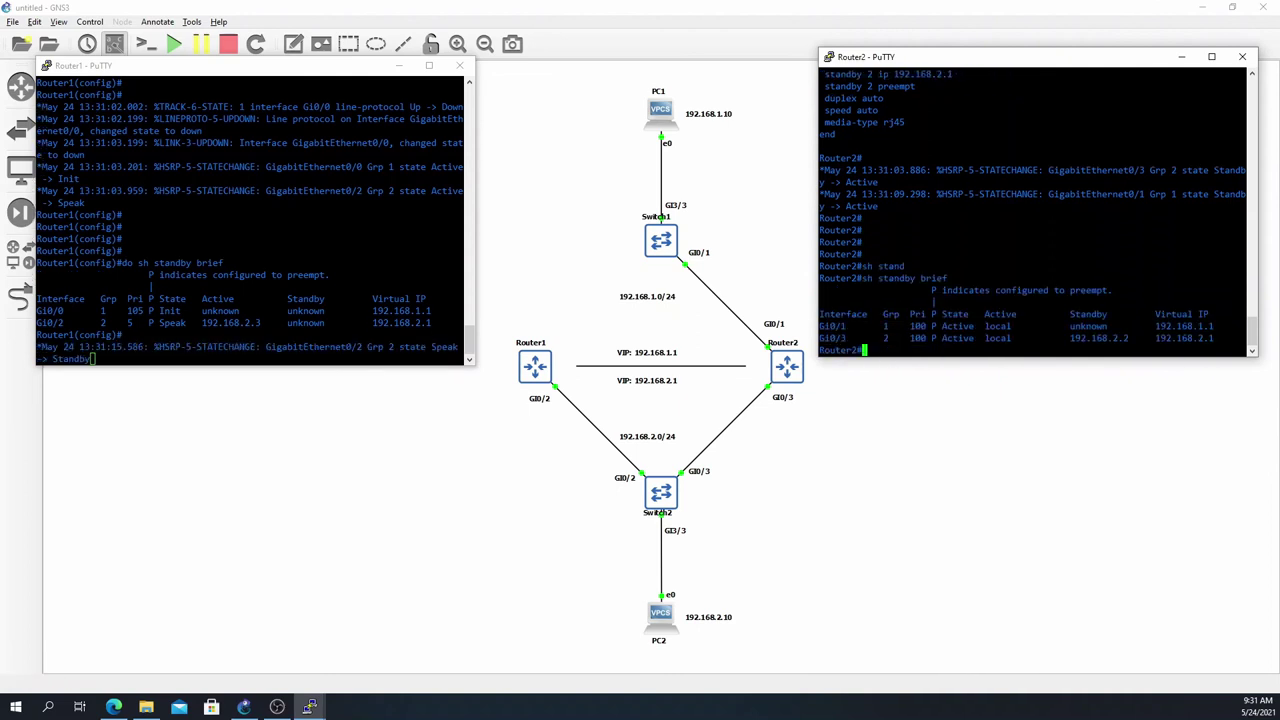
{"action": "left_click_drag", "start_coordinate": [820, 338], "coordinate": [872, 338]}
- Rerun the standby summary on Router1, showing Gi0/2 at priority 5
{"action": "left_click", "coordinate": [330, 355]}
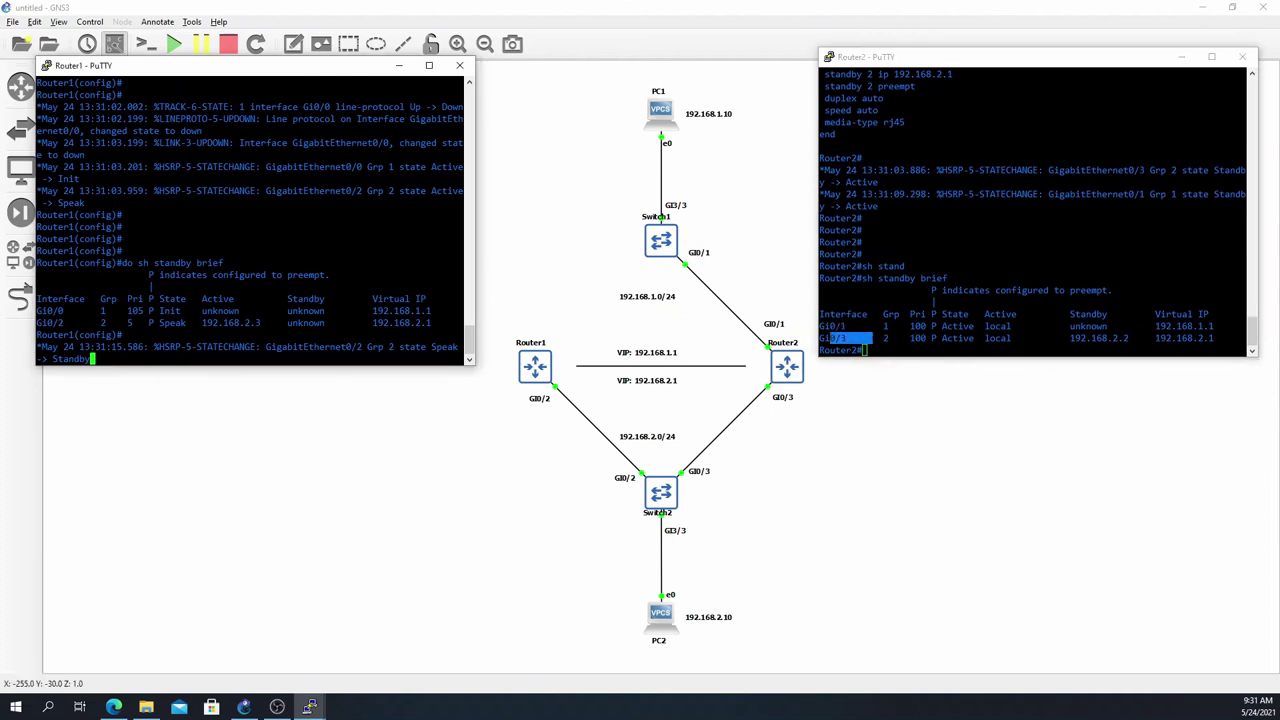
{"action": "key", "text": "Up"}
{"action": "key", "text": "Return"}
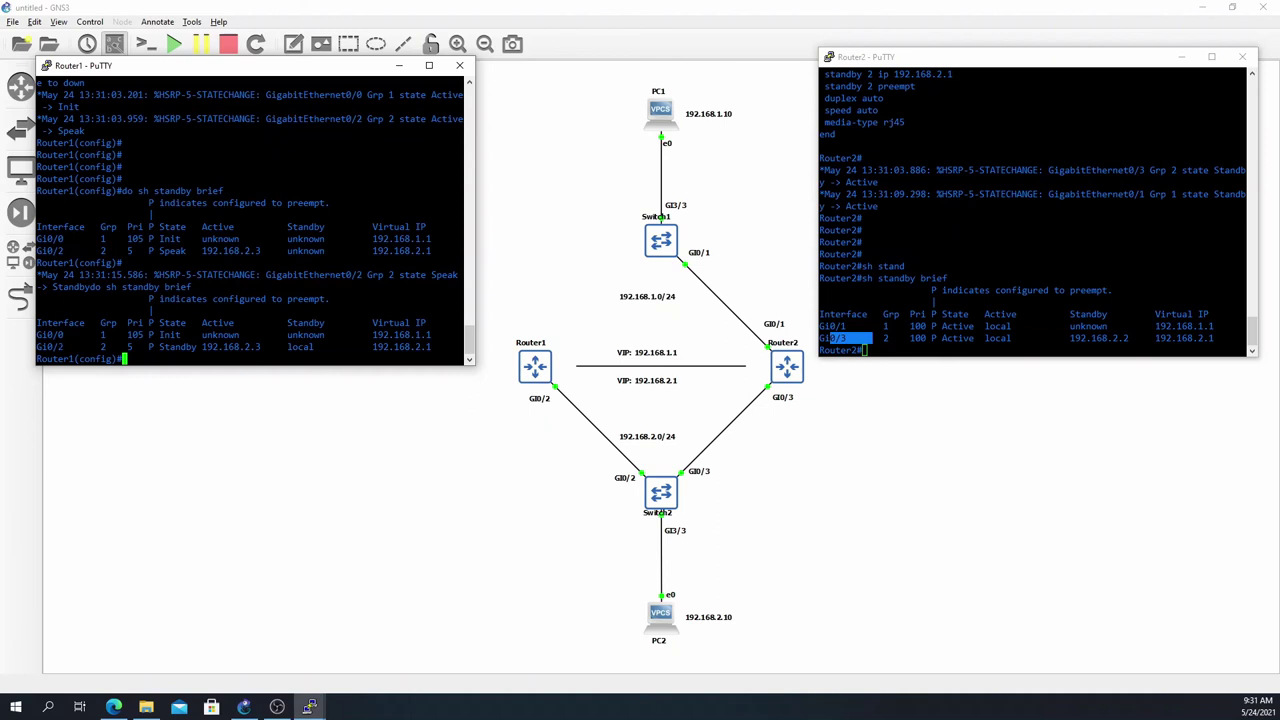
{"action": "left_click_drag", "start_coordinate": [47, 346], "coordinate": [133, 346]}
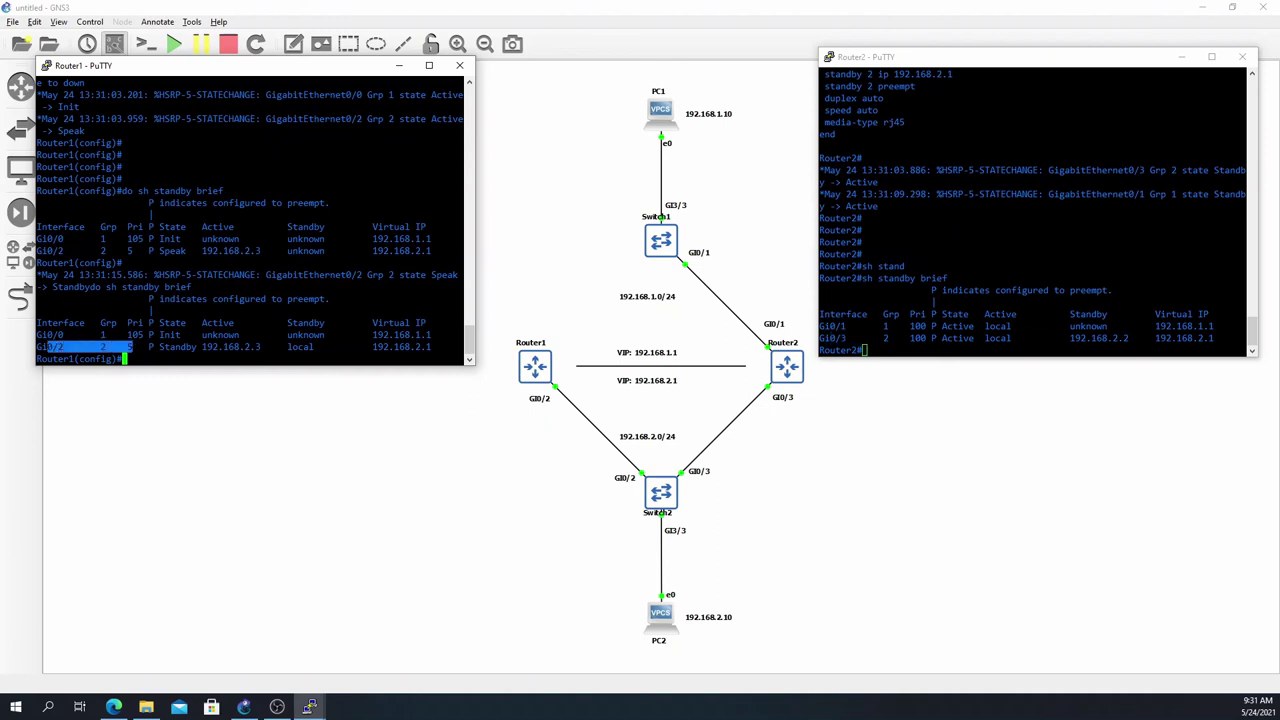
- Rerun the ping to PC1 at 192.168.1.10 from the PC2 console
{"action": "key", "text": "alt+Tab"}
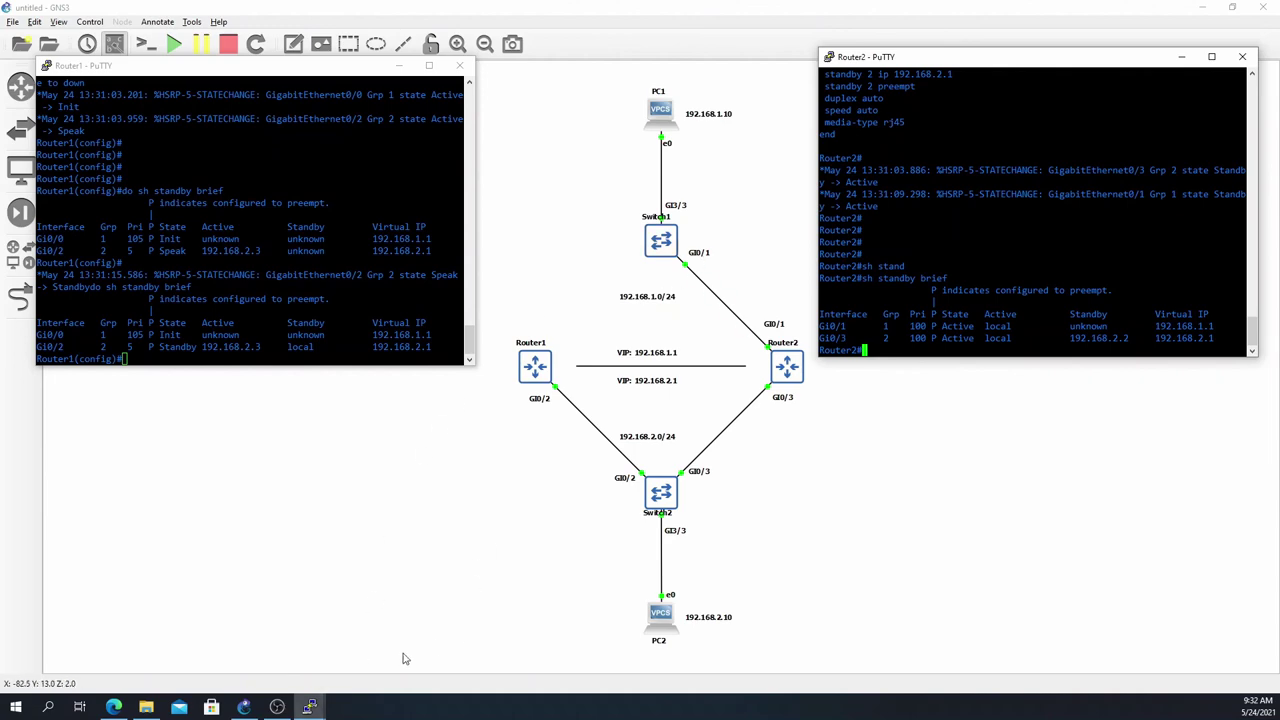
{"action": "left_click", "coordinate": [310, 708]}
{"action": "left_click", "coordinate": [380, 660]}
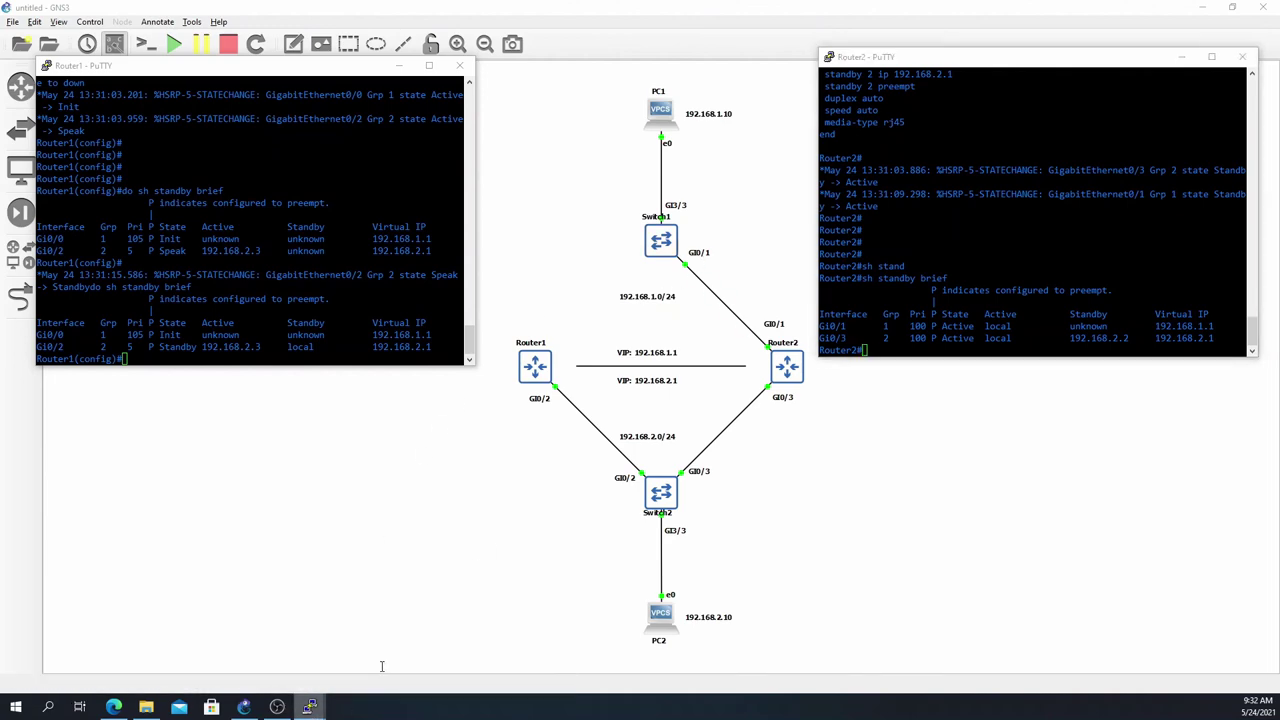
{"action": "key", "text": "Up"}
{"action": "key", "text": "Return"}
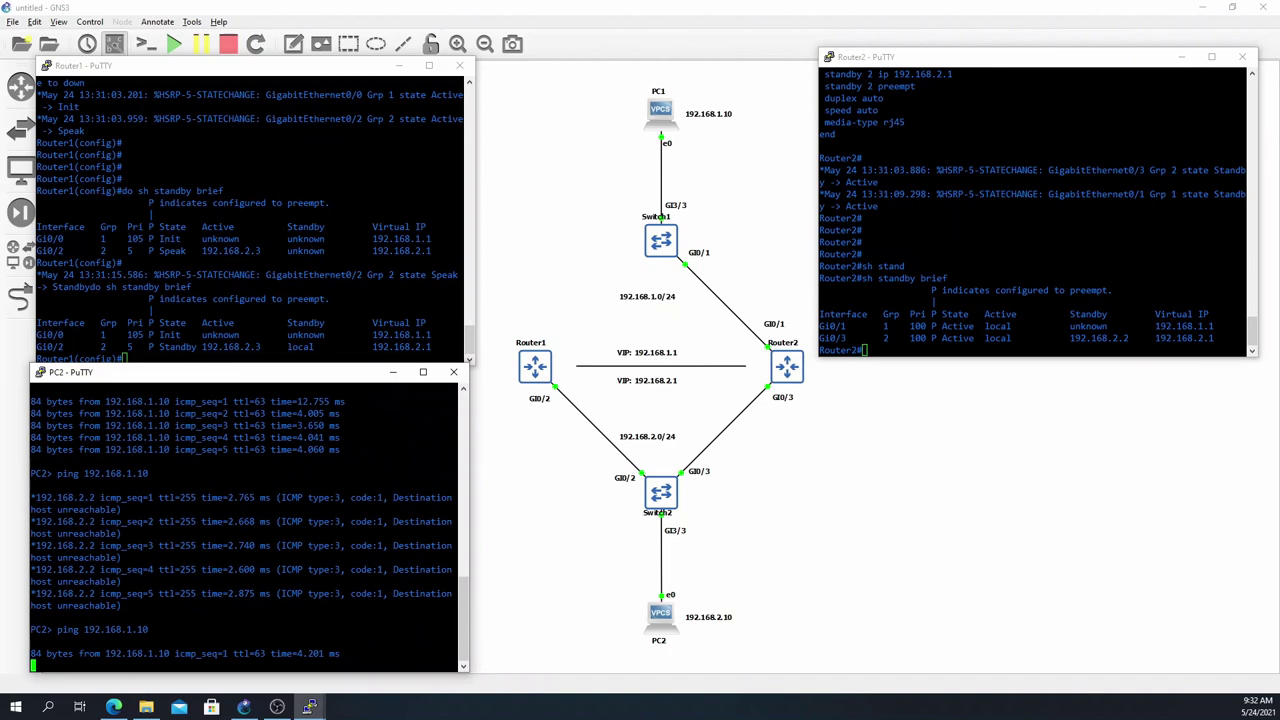
{"action": "left_click", "coordinate": [507, 277]}
- Add a link from Switch1 Gi0/0 to Router1 Gi0/0
{"action": "left_click", "coordinate": [20, 297]}
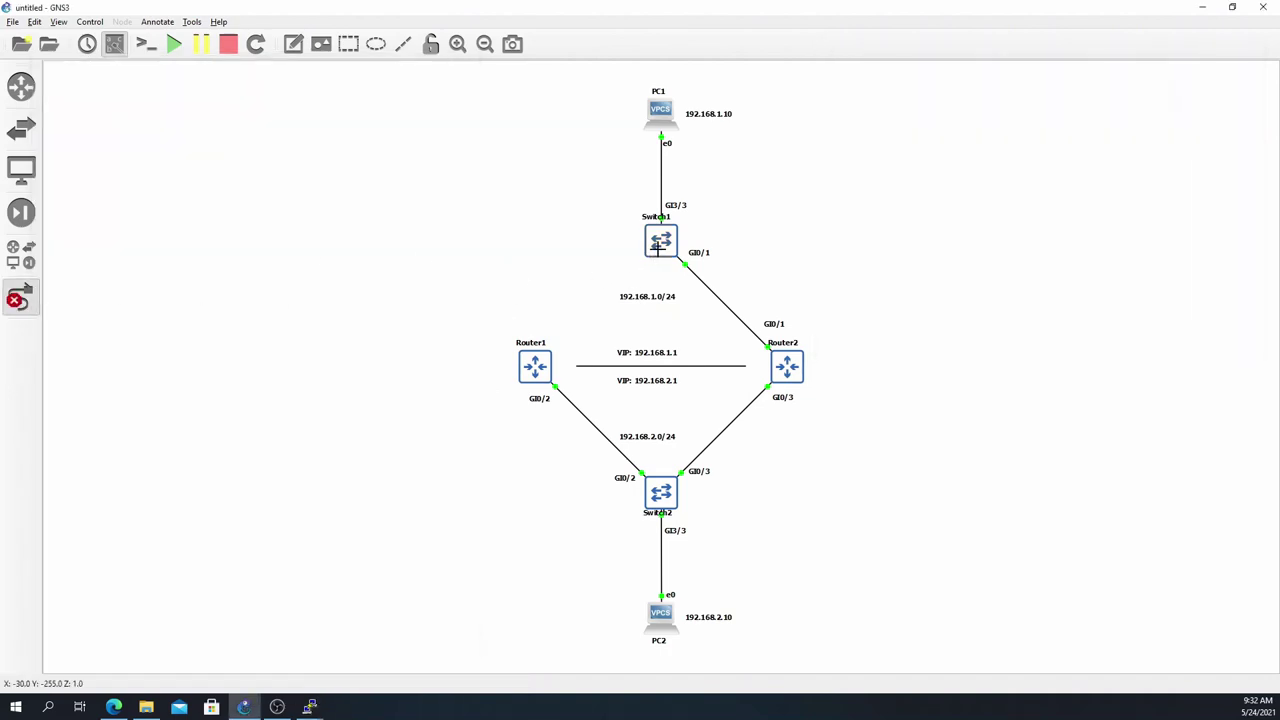
{"action": "left_click", "coordinate": [663, 253]}
{"action": "left_click", "coordinate": [668, 258]}
{"action": "left_click", "coordinate": [537, 364]}
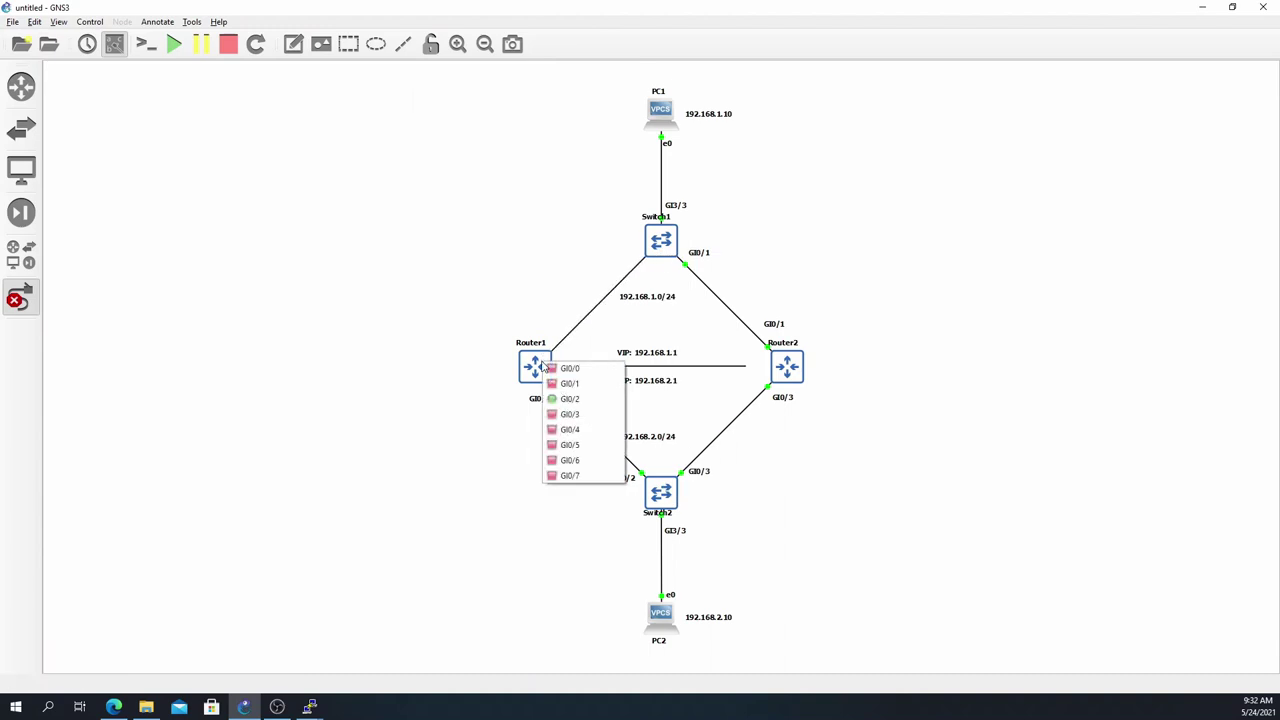
{"action": "left_click", "coordinate": [562, 367]}
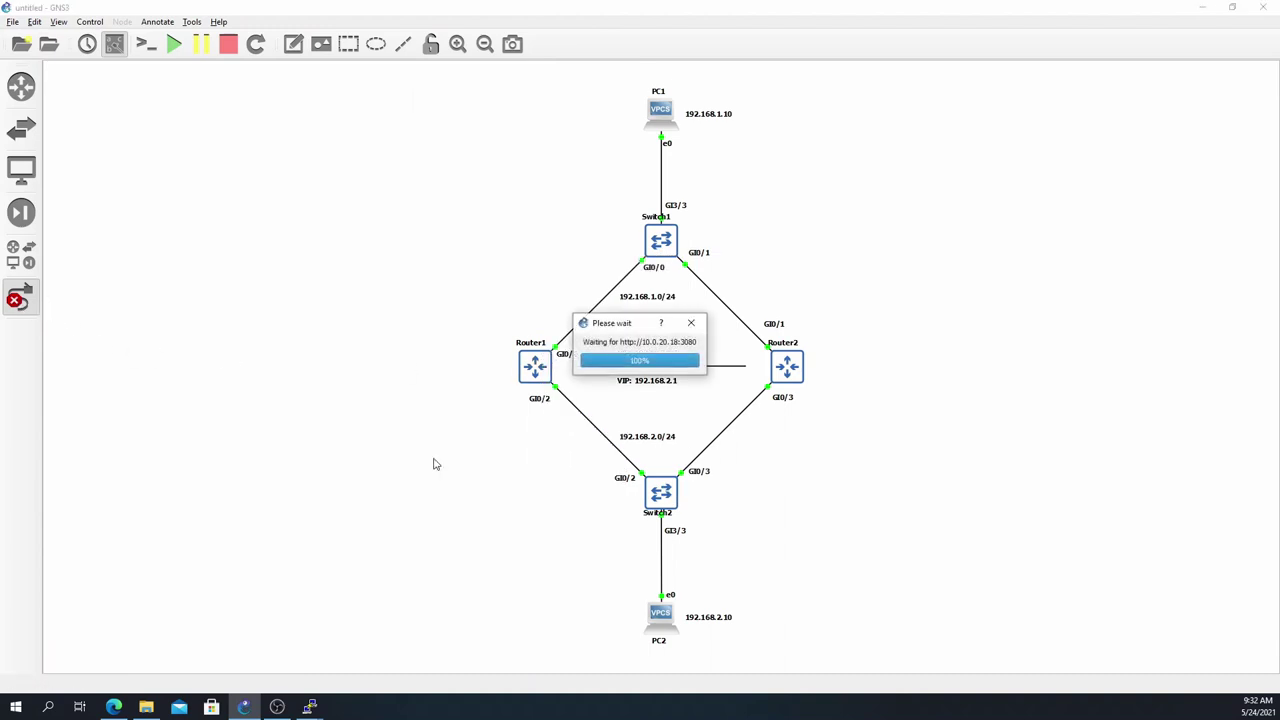
{"action": "left_click", "coordinate": [32, 314]}
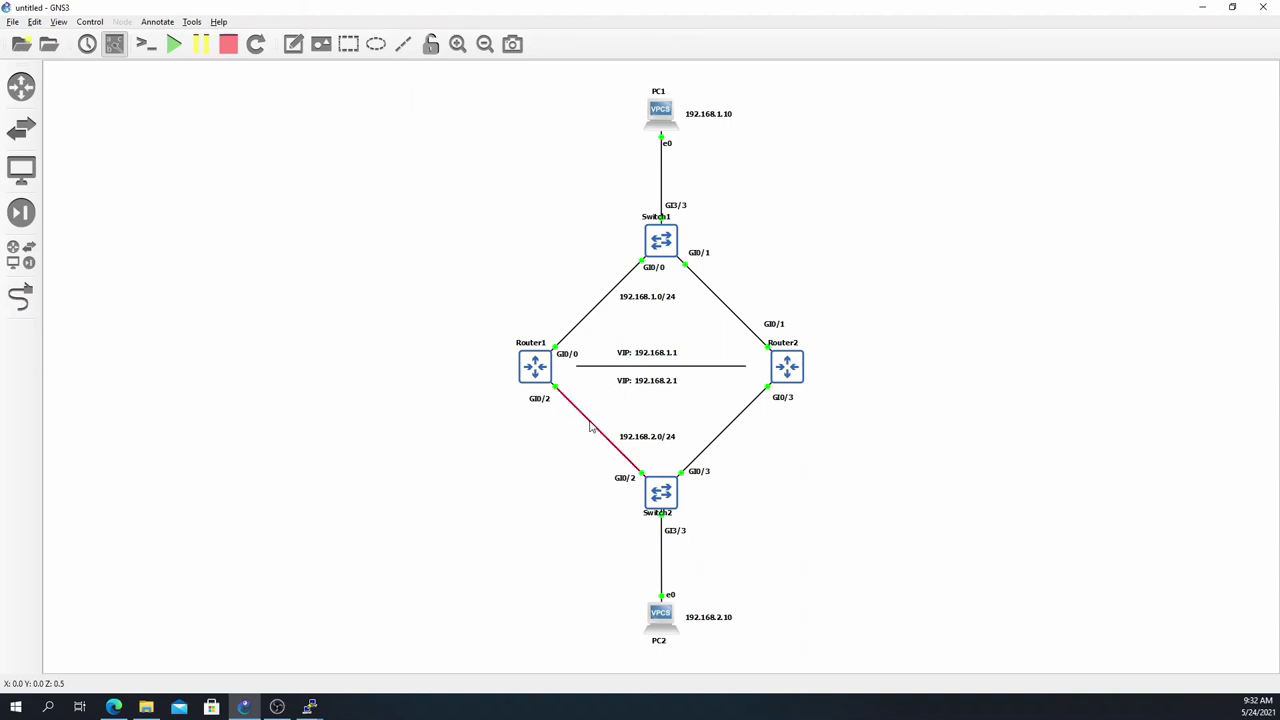
- Delete the Router1–Switch2 link
{"action": "right_click", "coordinate": [589, 423]}
{"action": "left_click", "coordinate": [619, 475]}
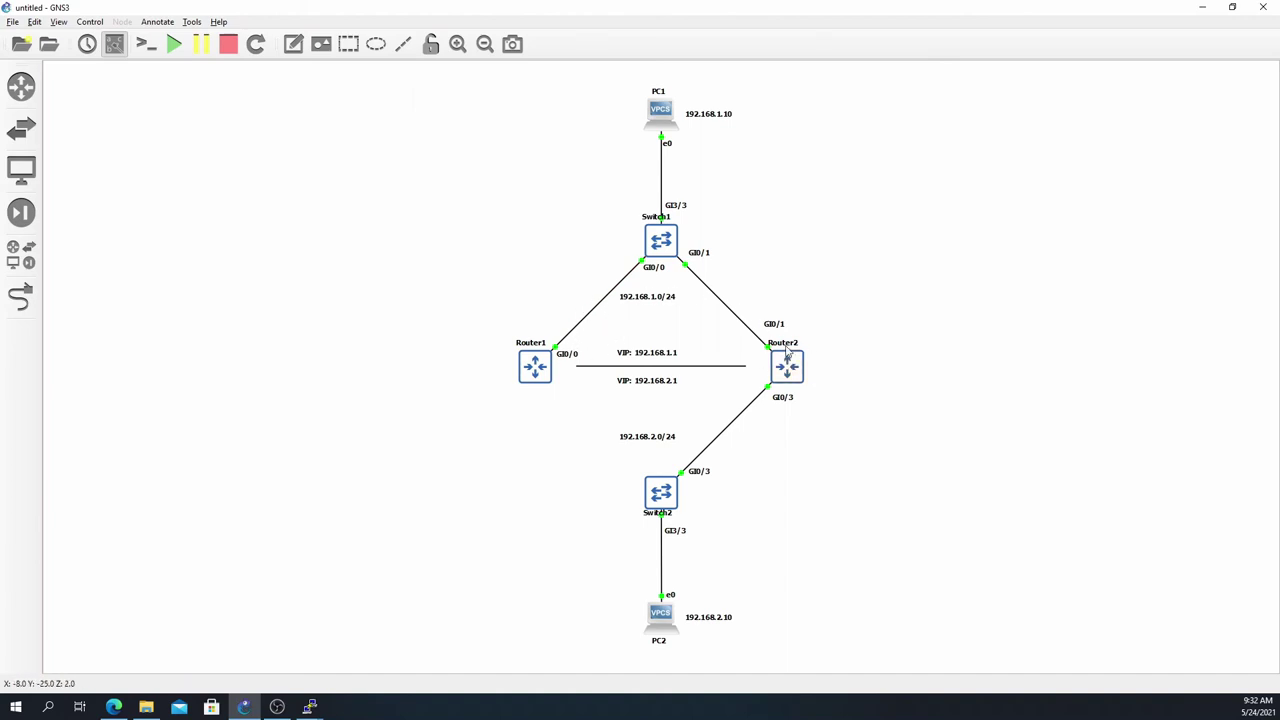
{"action": "left_click", "coordinate": [310, 707]}
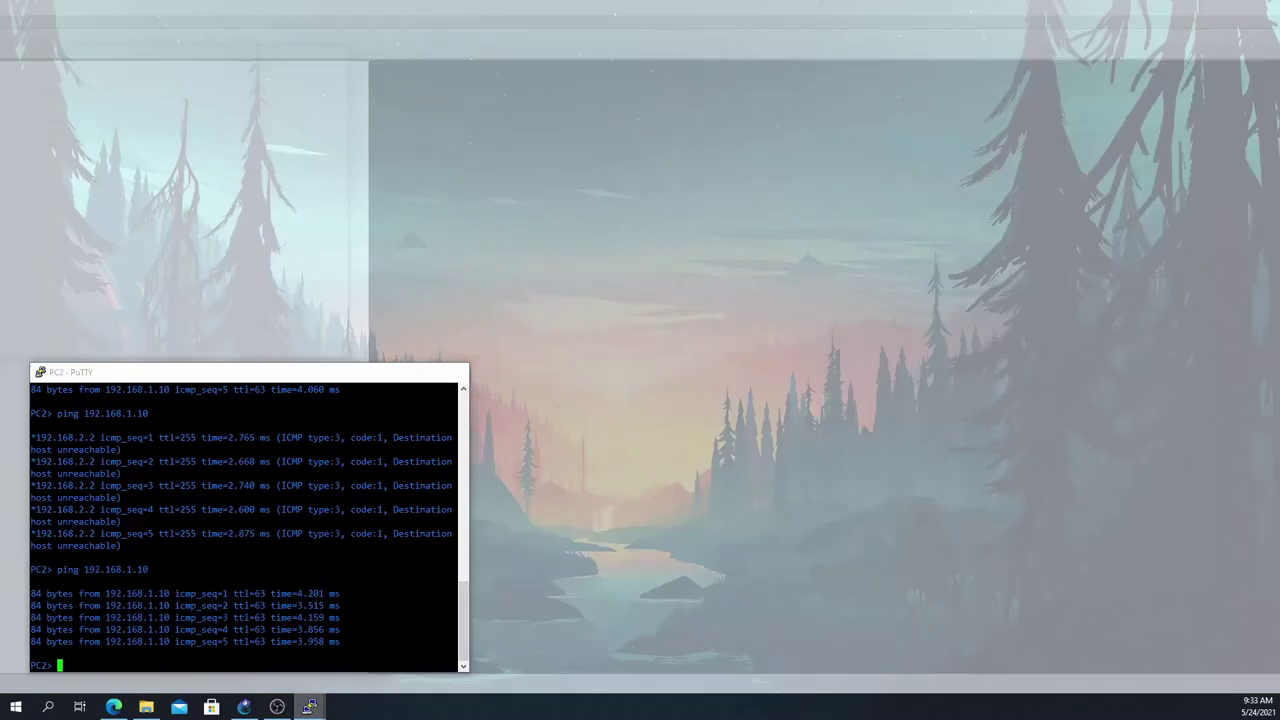
- Rerun PC2's ping to 192.168.1.10
{"action": "left_click", "coordinate": [399, 660]}
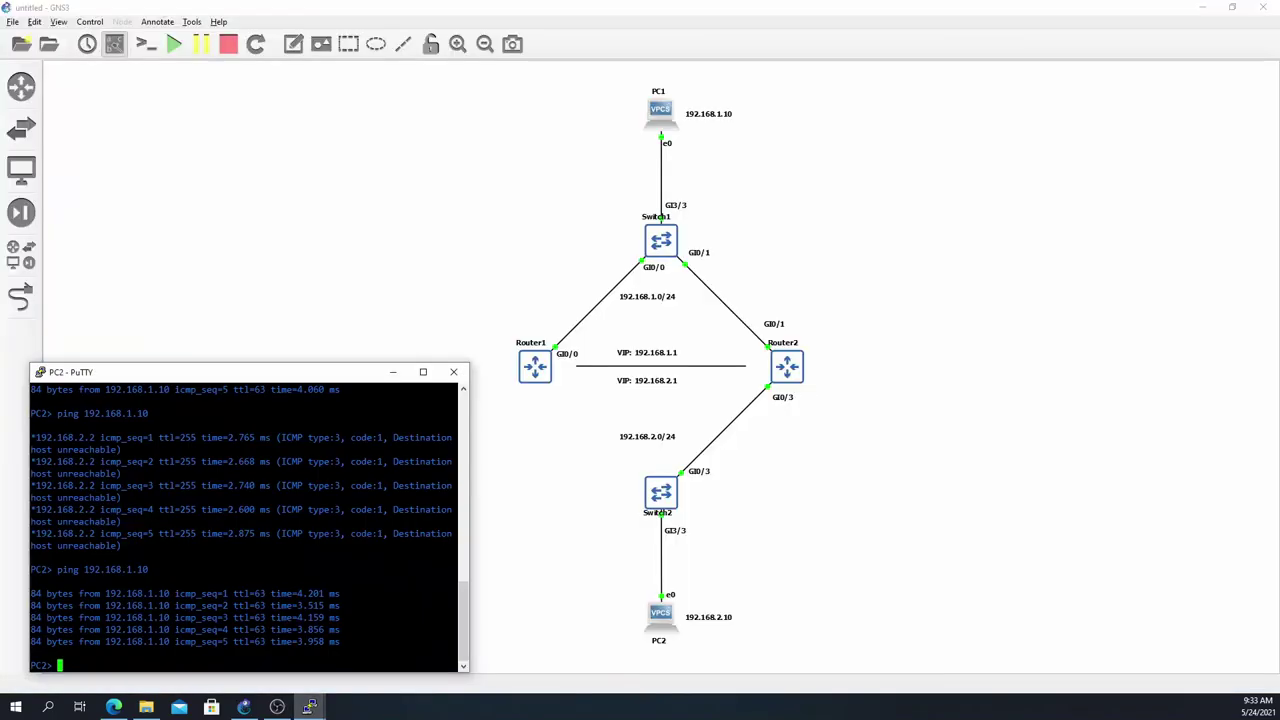
{"action": "key", "text": "Up"}
{"action": "key", "text": "Return"}
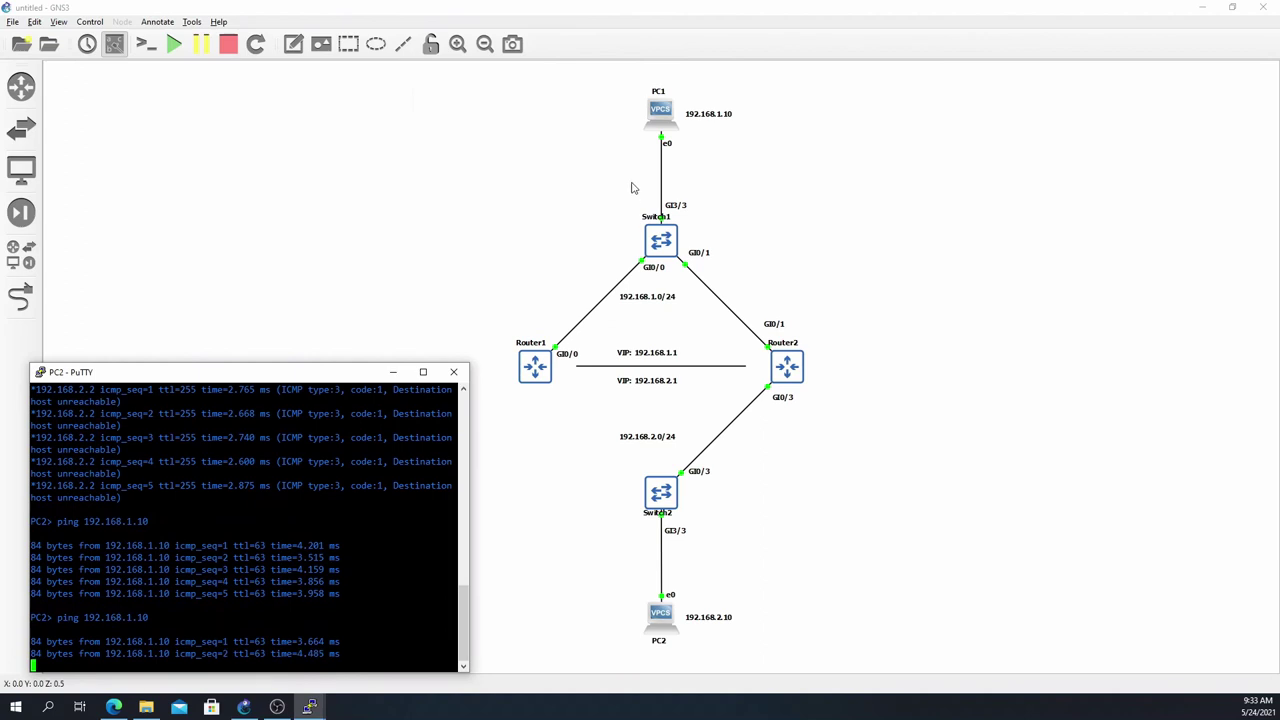
- Rerun PC1's ping to 192.168.2.10 from its console
{"action": "double_click", "coordinate": [660, 117]}
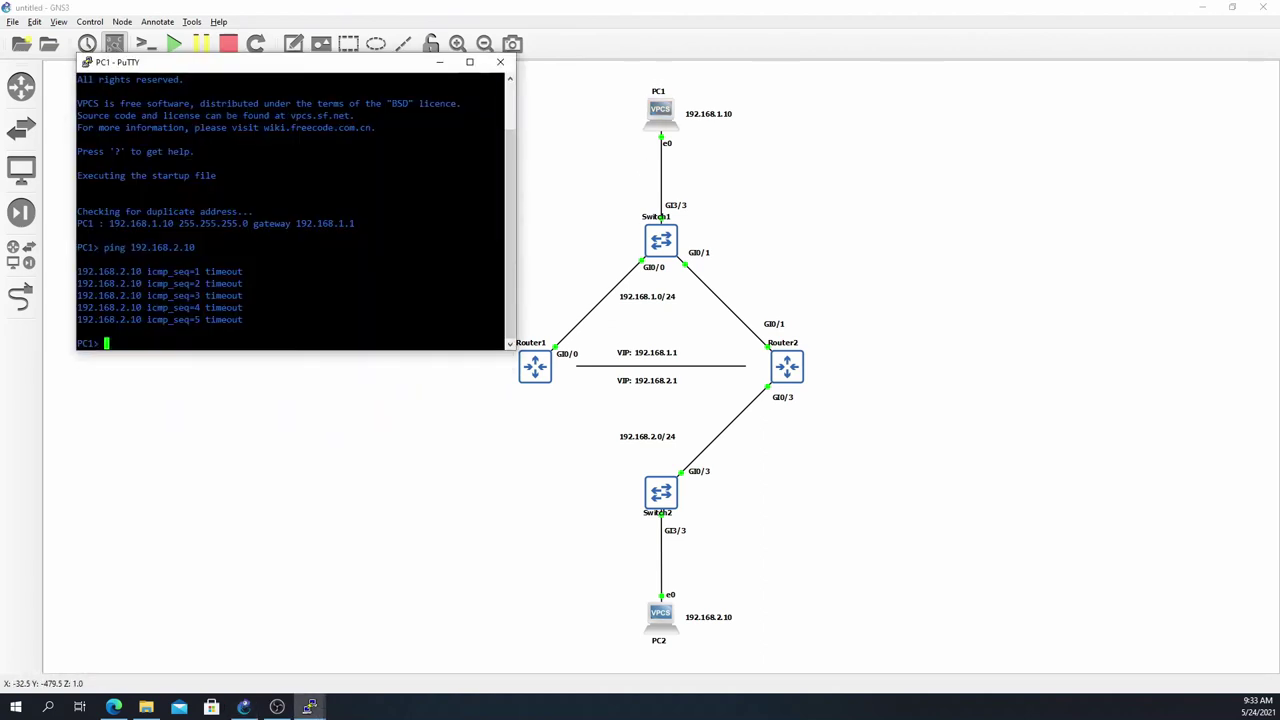
{"action": "key", "text": "Up"}
{"action": "key", "text": "Return"}
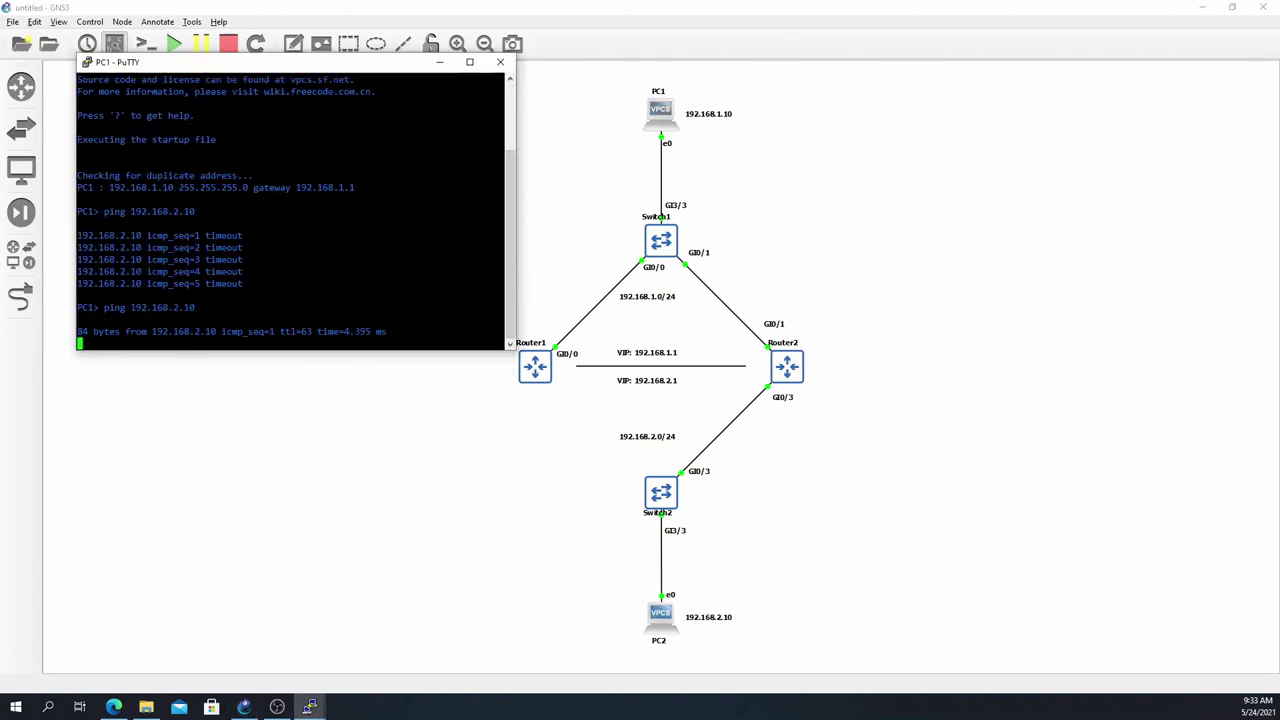